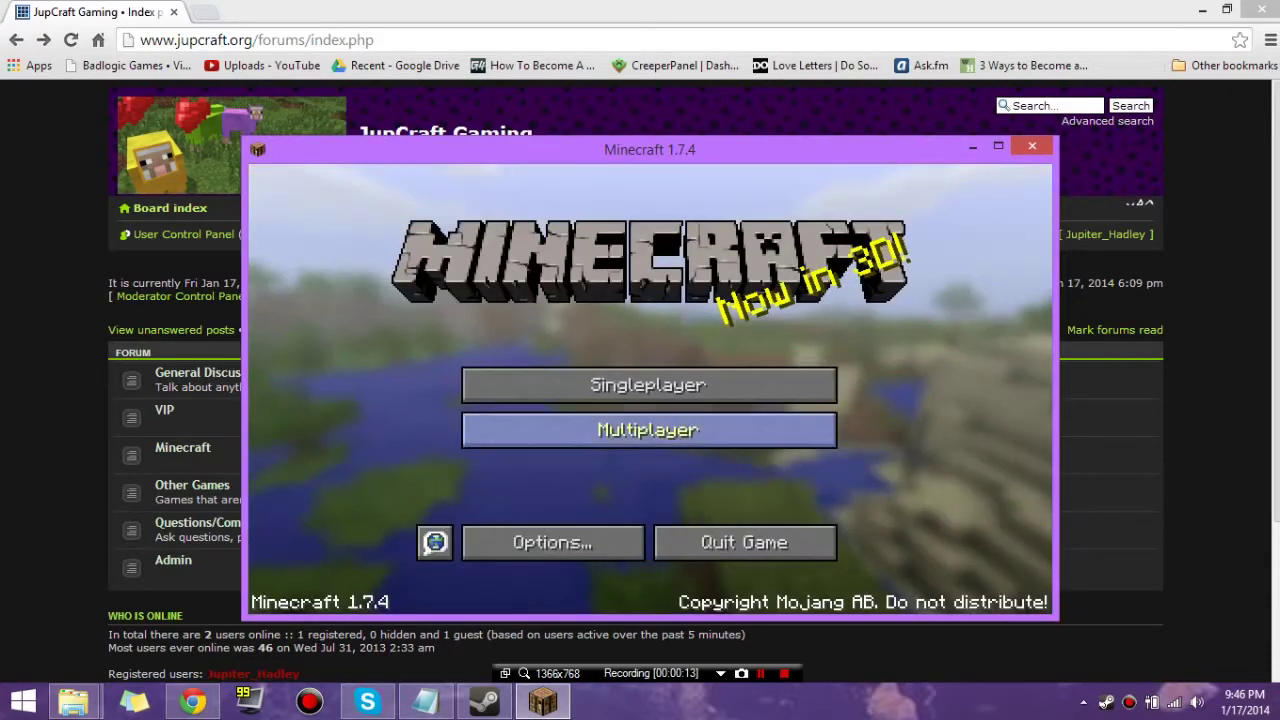
# - Join the Mine server from the multiplayer server list
pyautogui.click(649, 423)
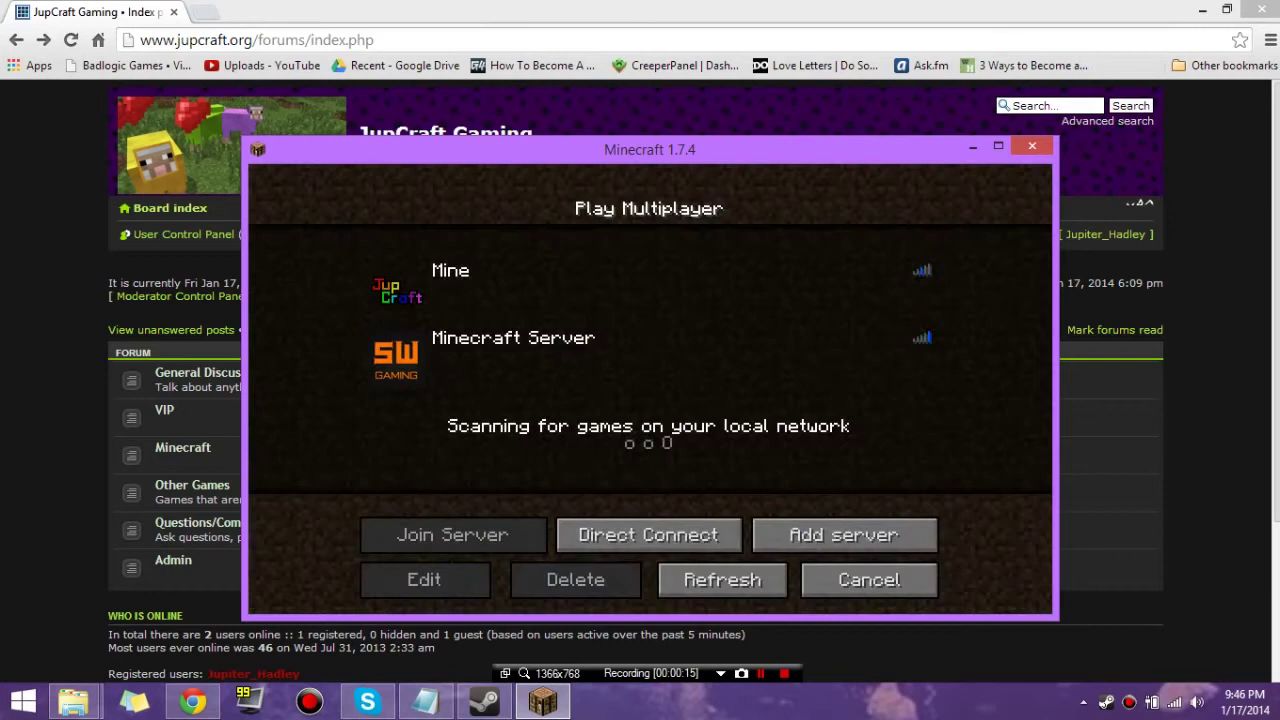
pyautogui.click(649, 290)
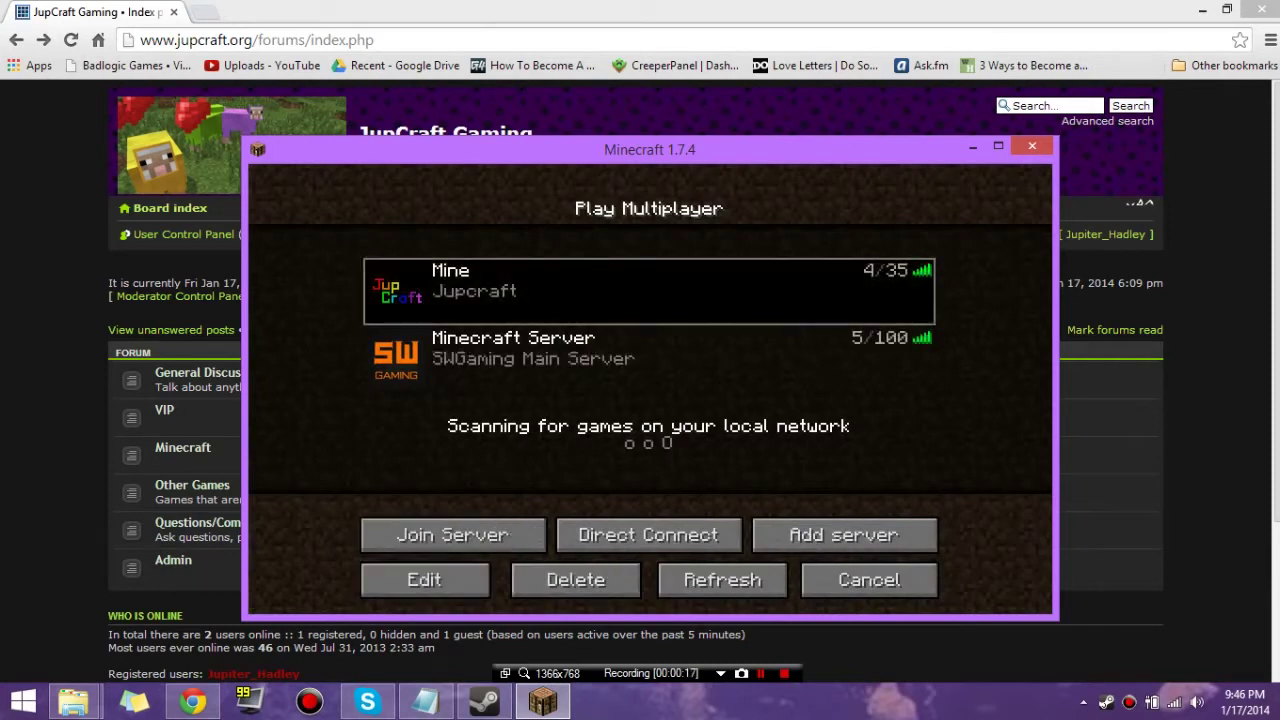
pyautogui.press('Return')
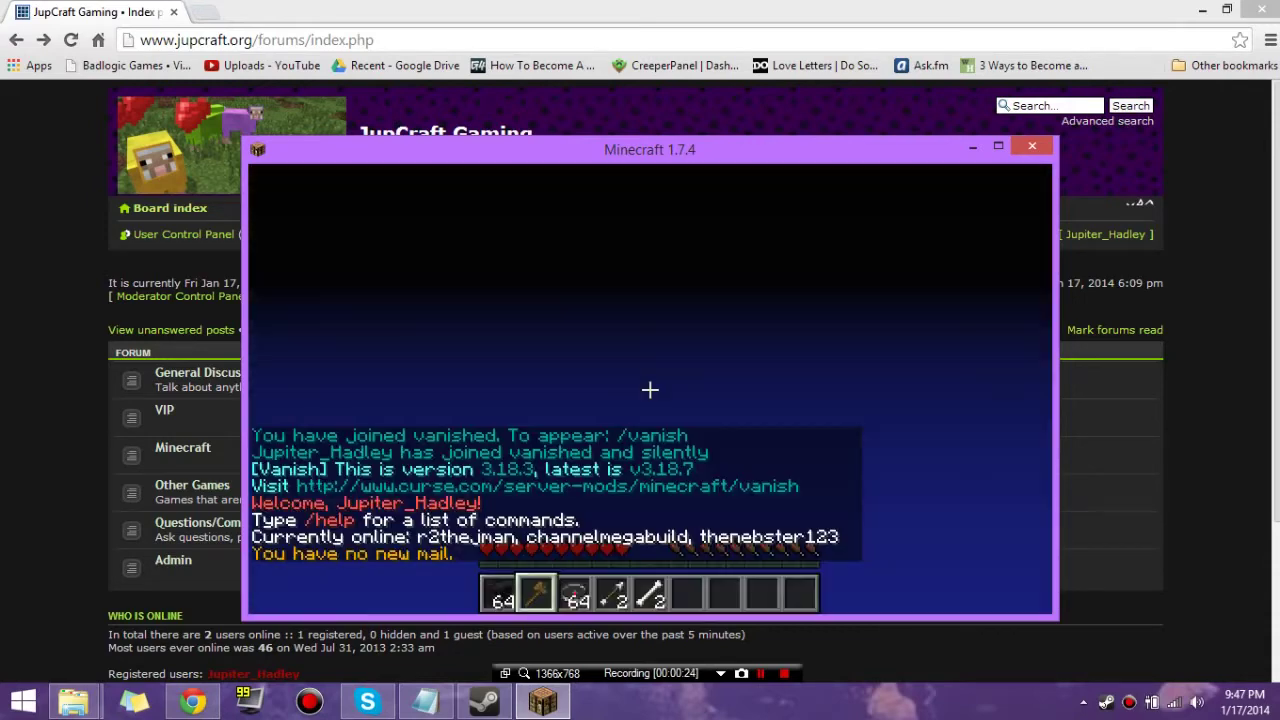
# - Teleport to another player's house with /tp and walk past the residents' notice sign
pyautogui.write('/tp r')
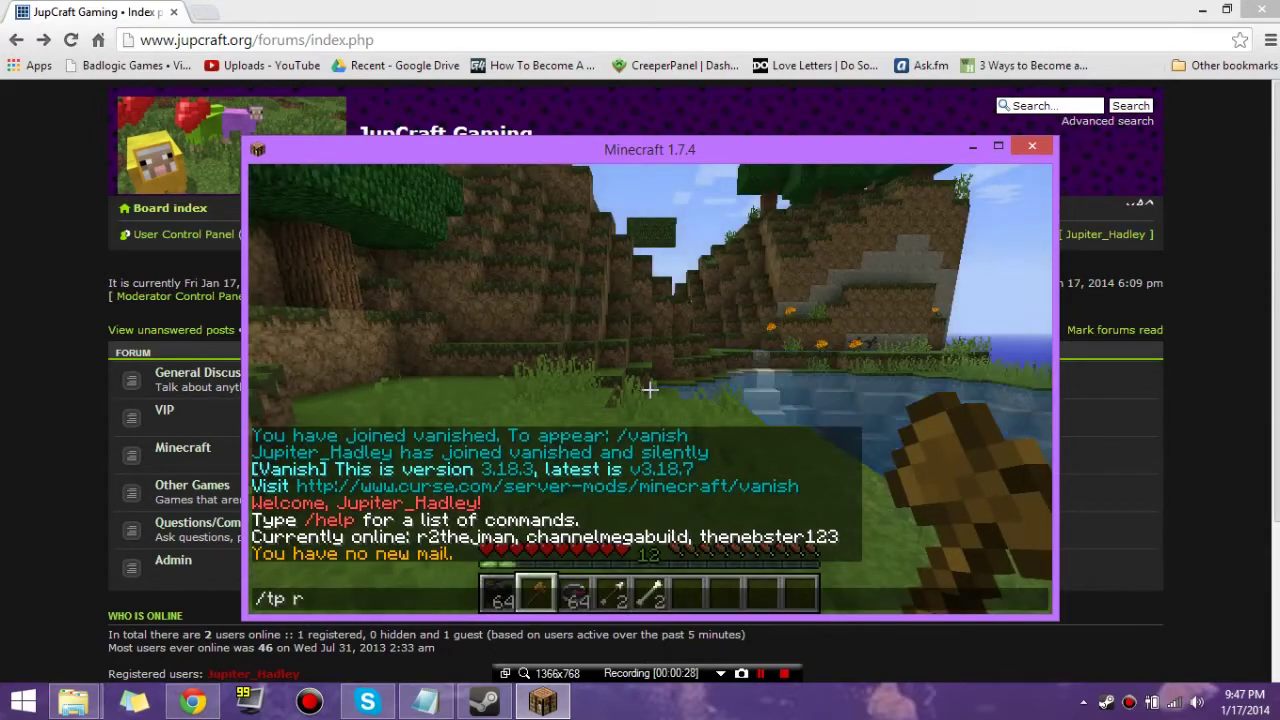
pyautogui.press('Escape')
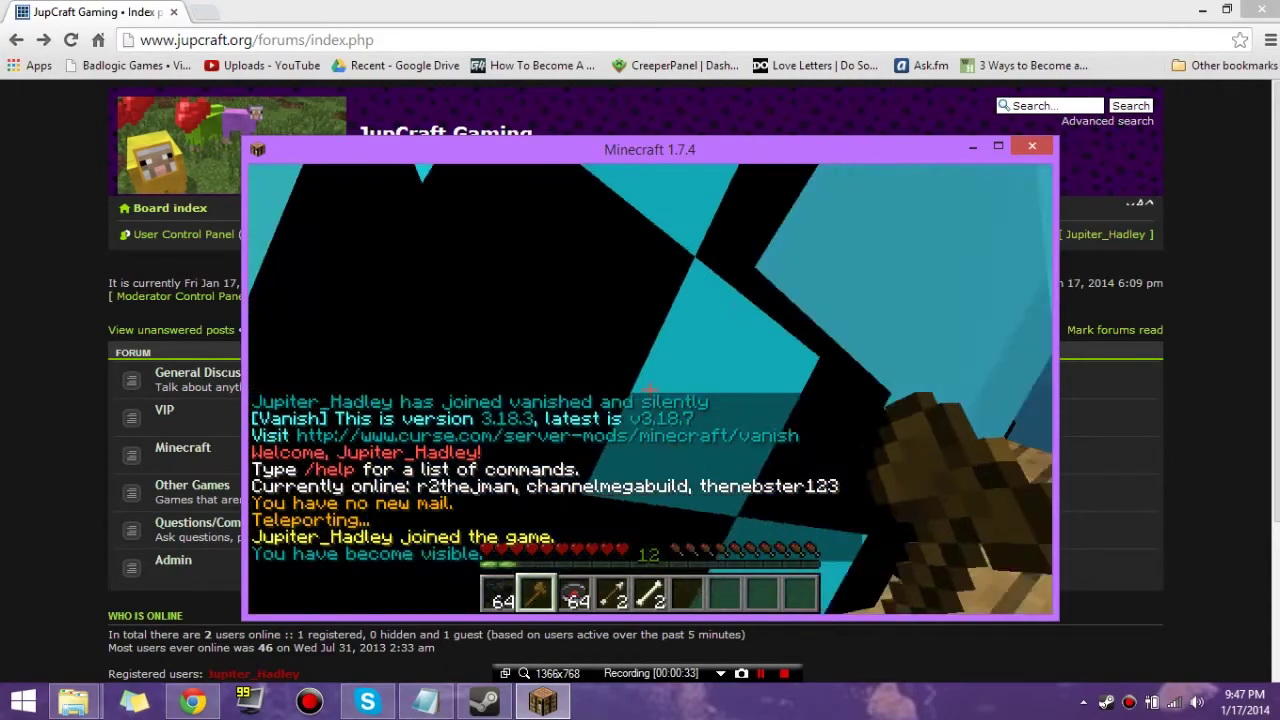
pyautogui.press('w')
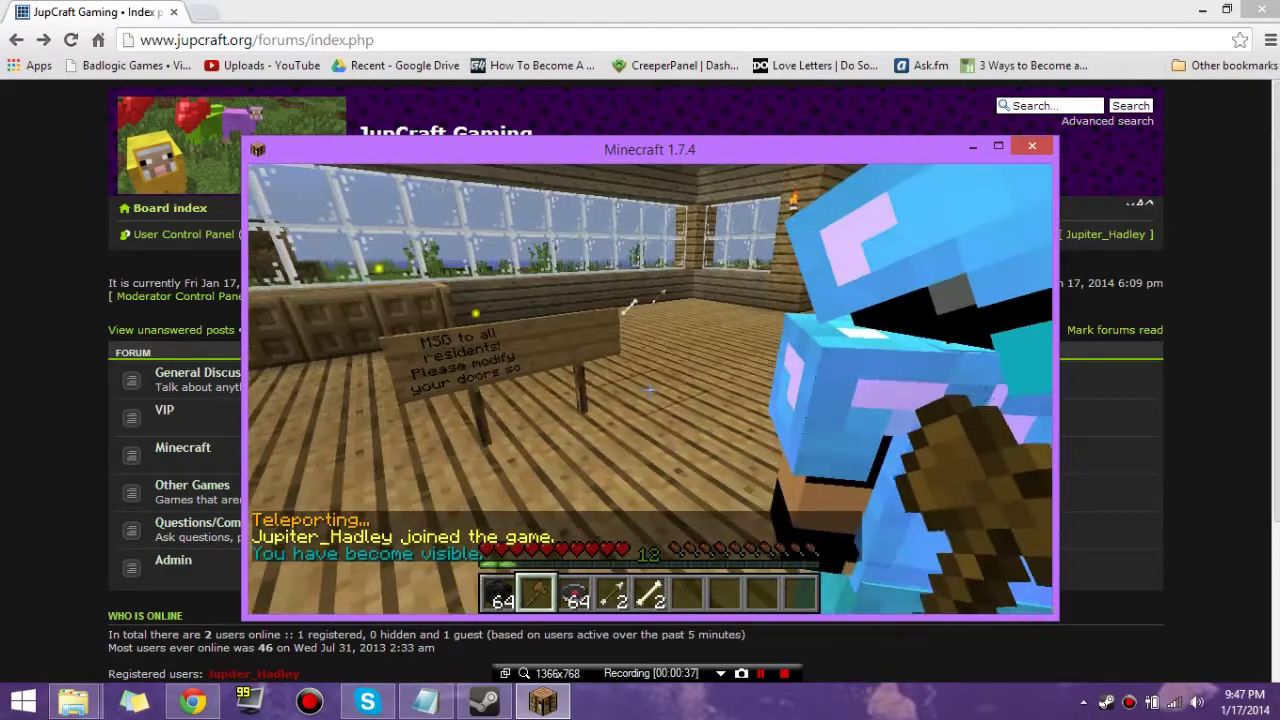
pyautogui.press('w')
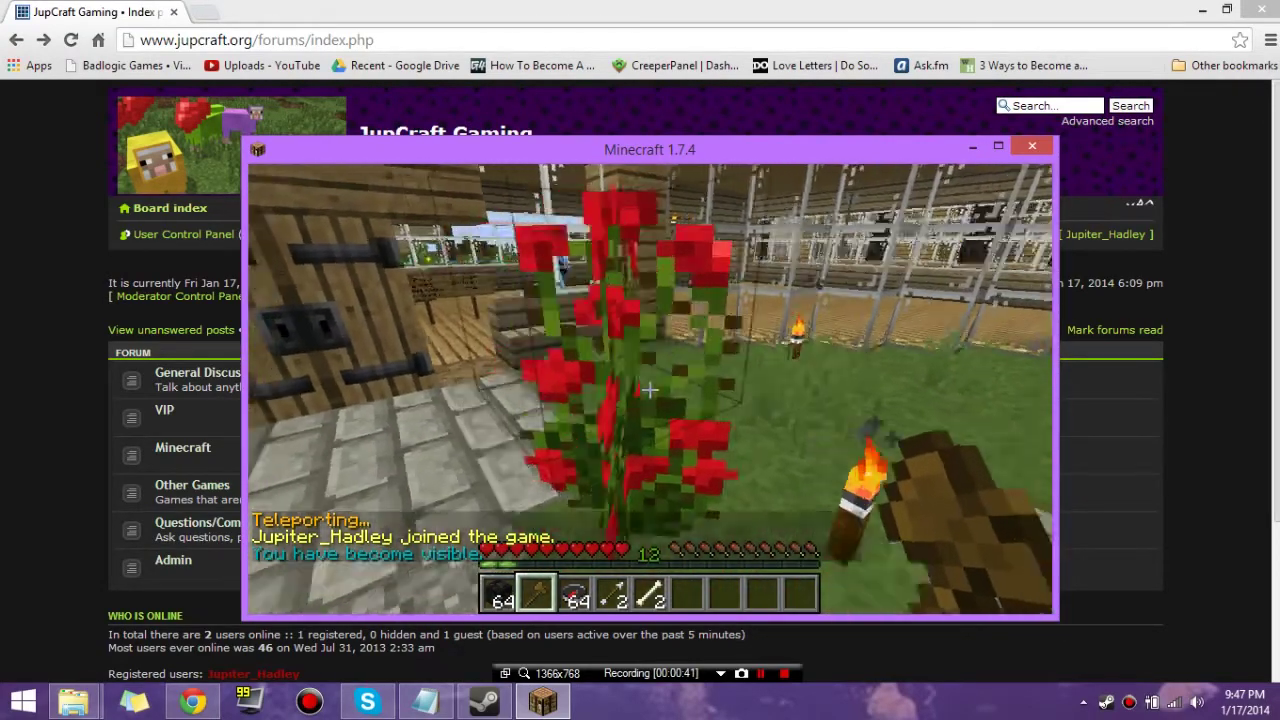
# - Switch to creative mode with /gm c and fly up above the house roof
pyautogui.write('/gm')
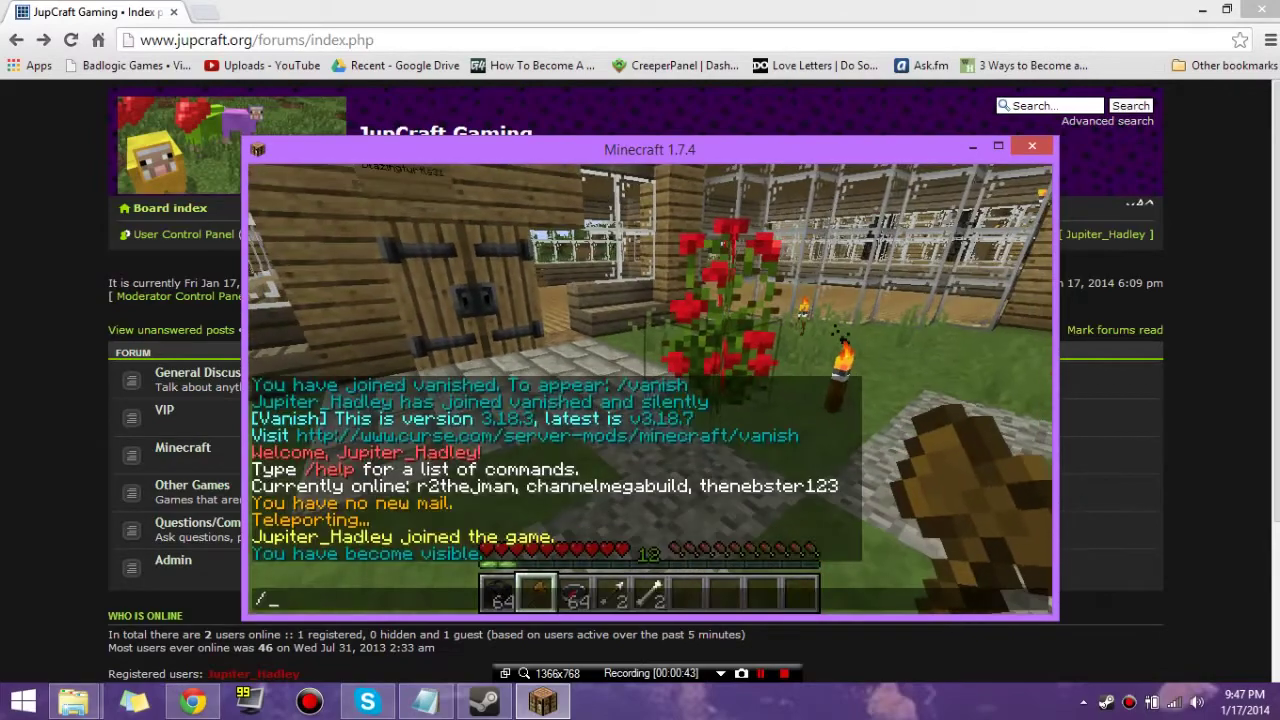
pyautogui.press('Escape')
pyautogui.press('s')
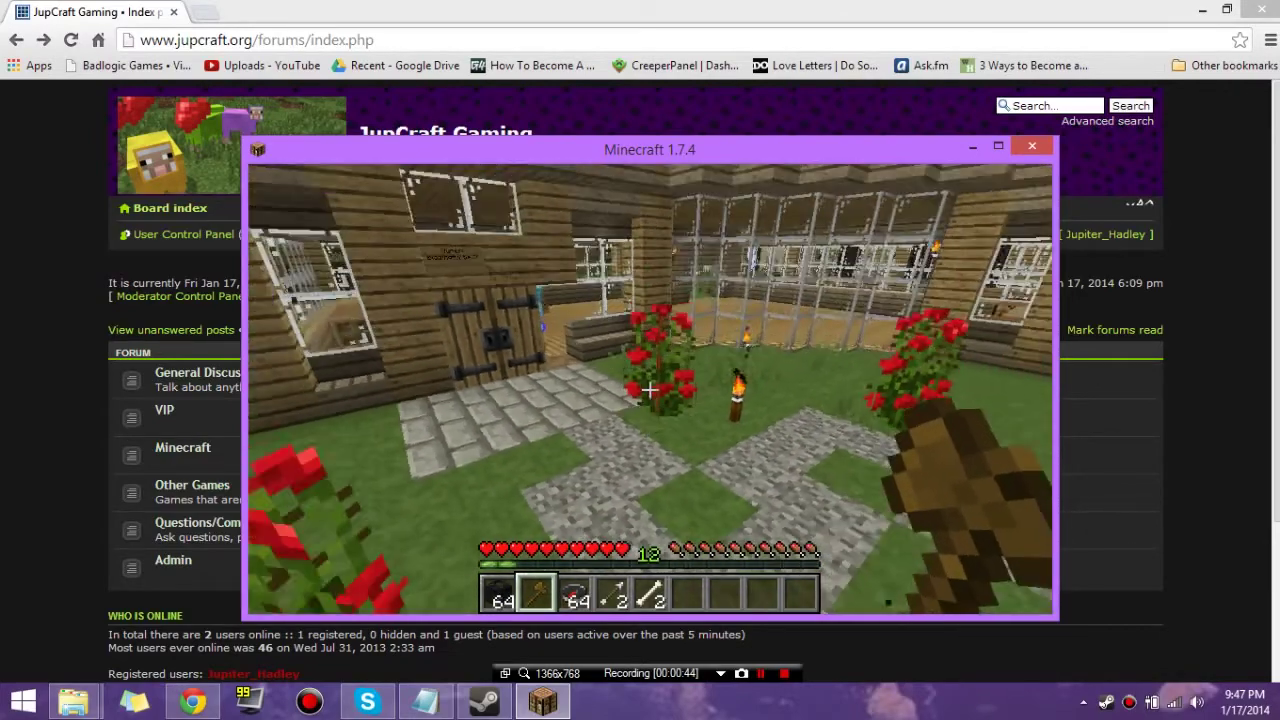
pyautogui.press('space')
pyautogui.press('space')
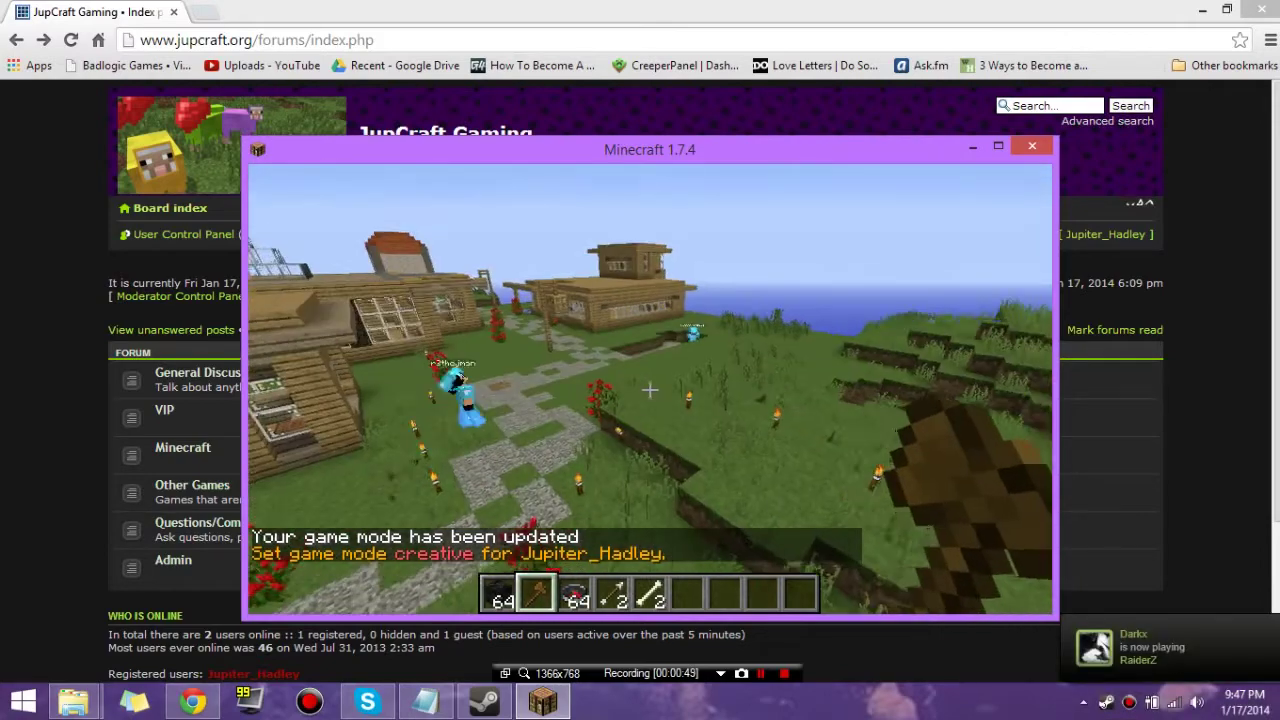
# - Fly over the rose yard and save an F2 screenshot of the wooden house
pyautogui.press('w')
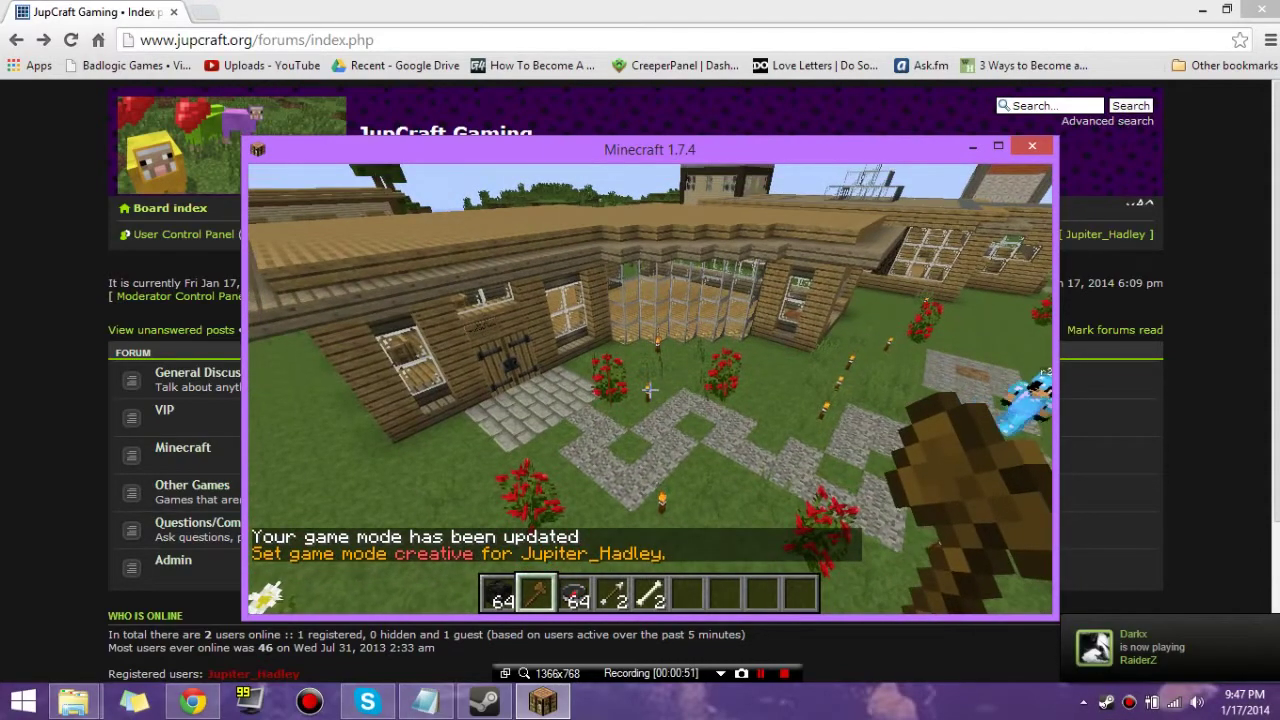
pyautogui.press('F1')
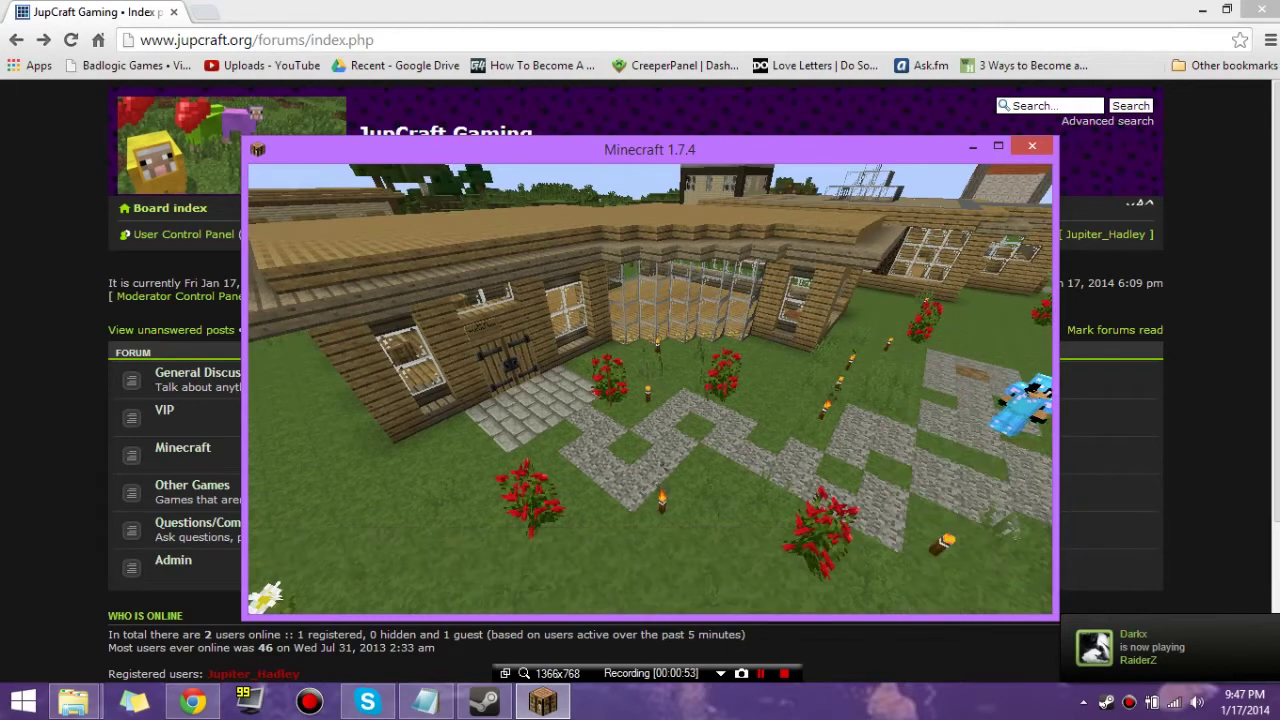
pyautogui.press('F1')
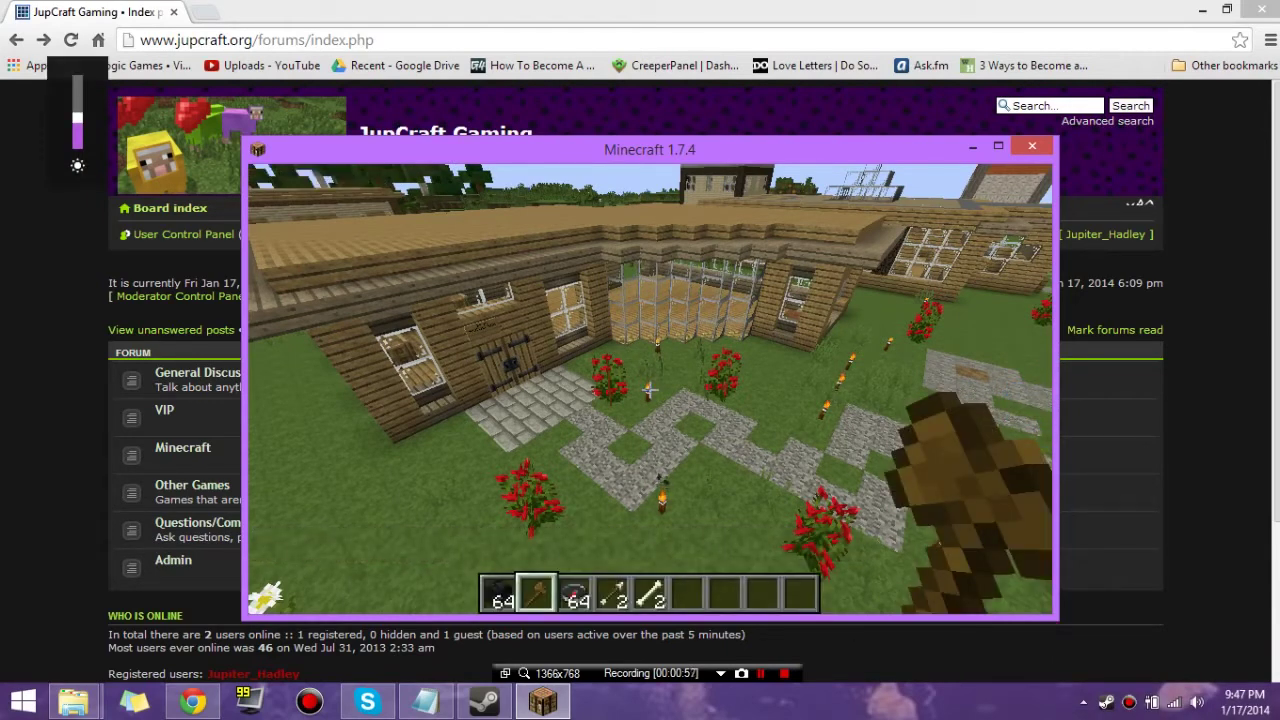
pyautogui.press('t')
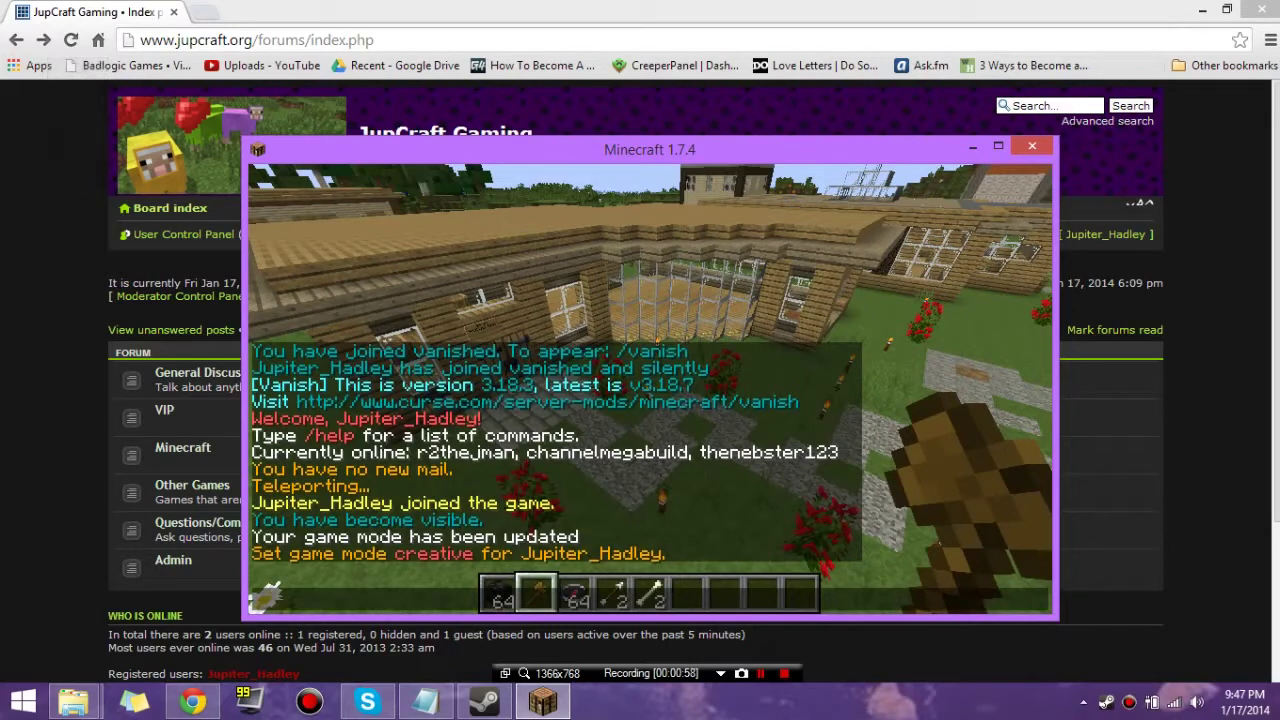
pyautogui.press('Escape')
pyautogui.press('F2')
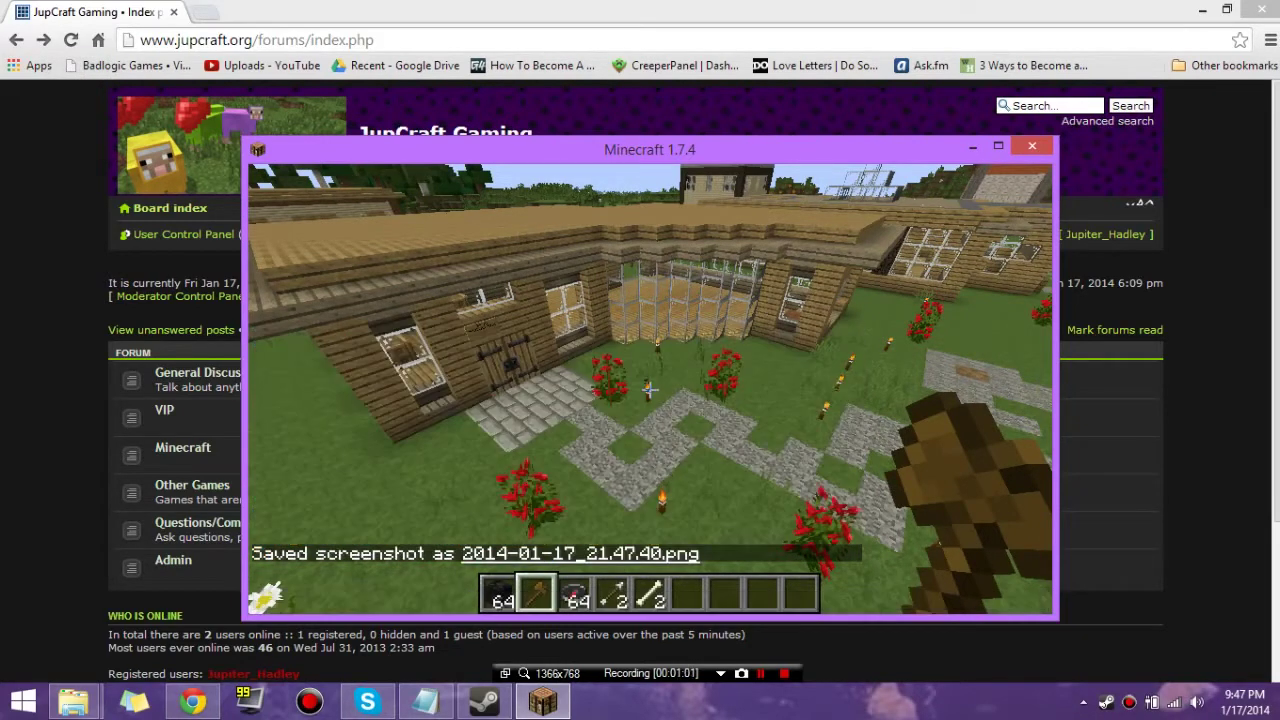
pyautogui.press('s')
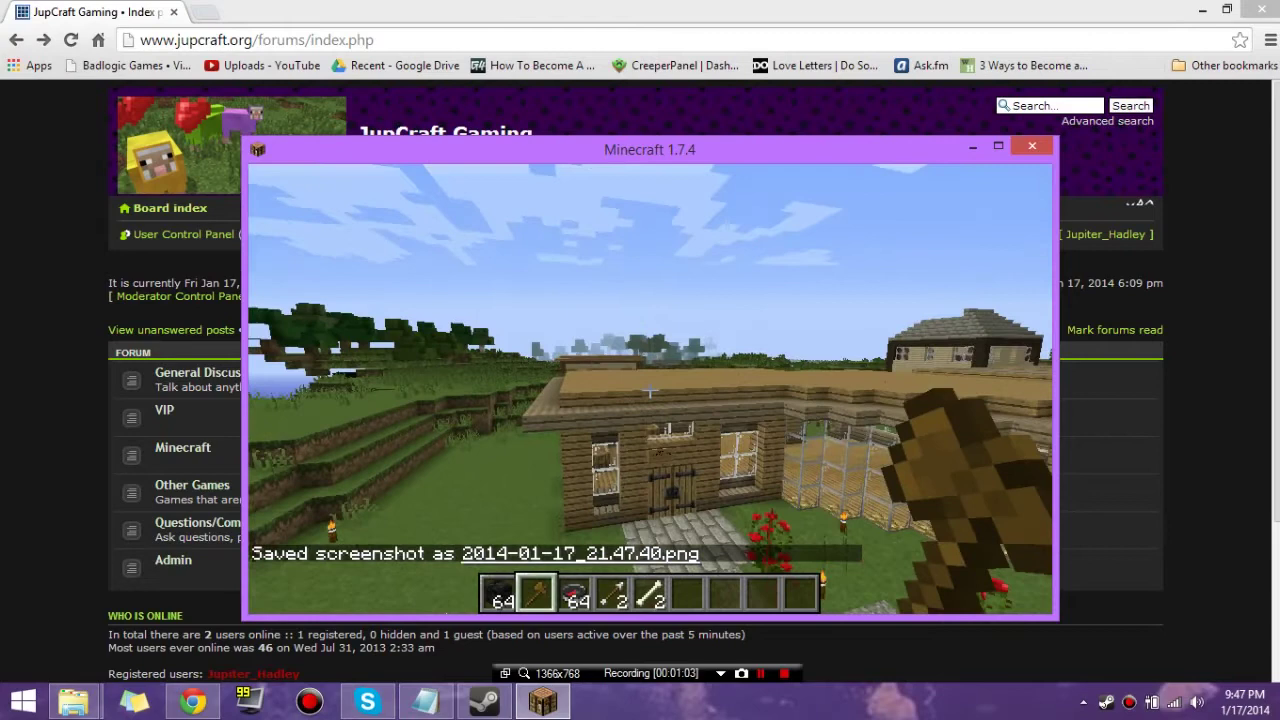
pyautogui.press('s')
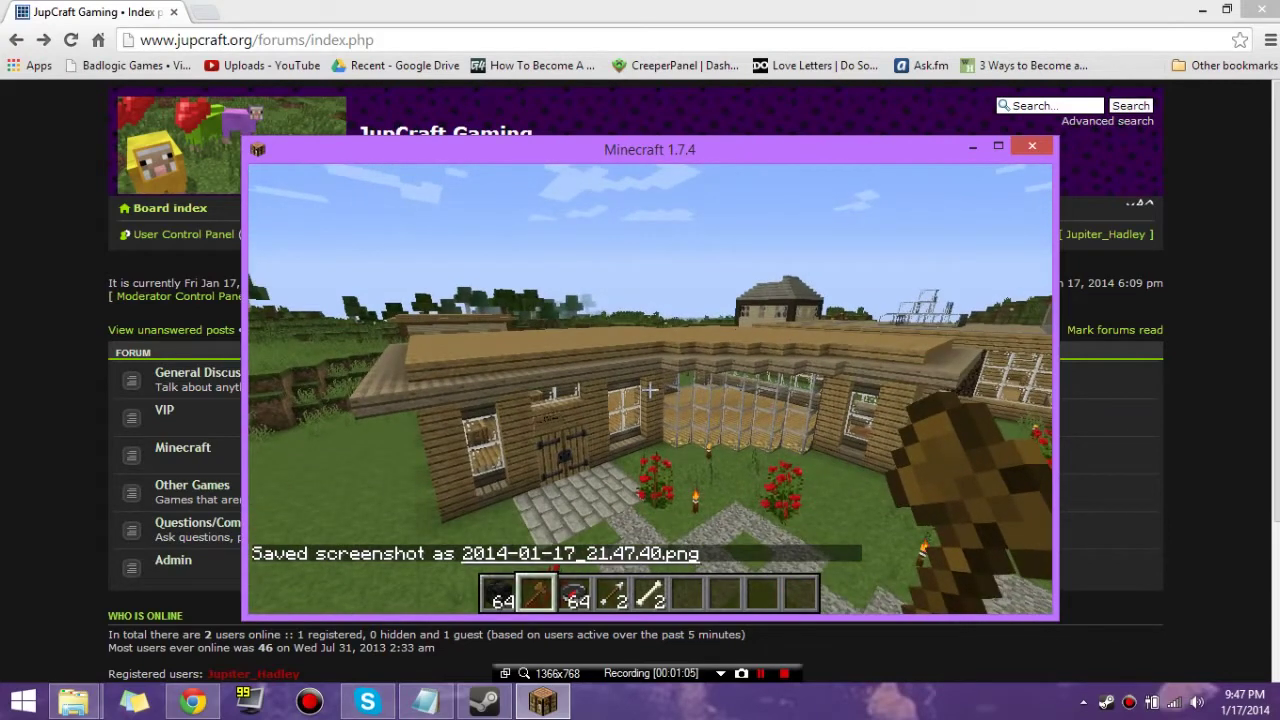
# - Minimize Minecraft and search the Start menu for %appdata%
pyautogui.press('Escape')
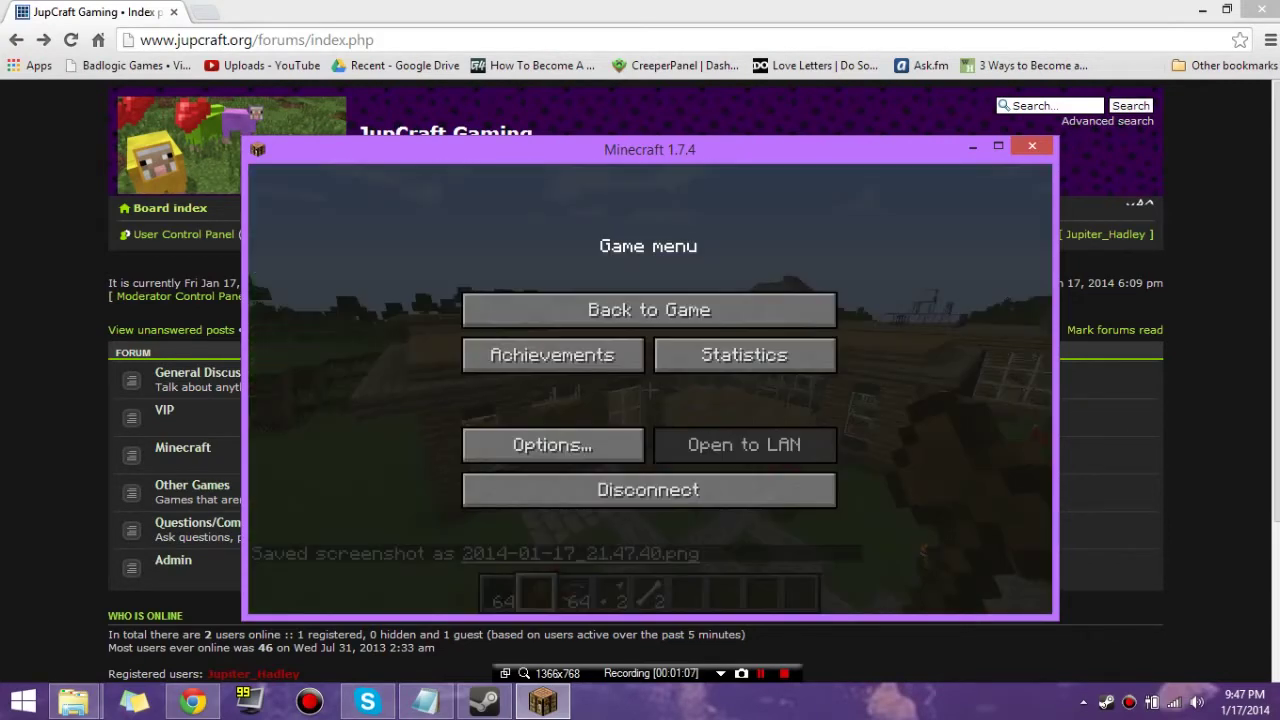
pyautogui.click(972, 146)
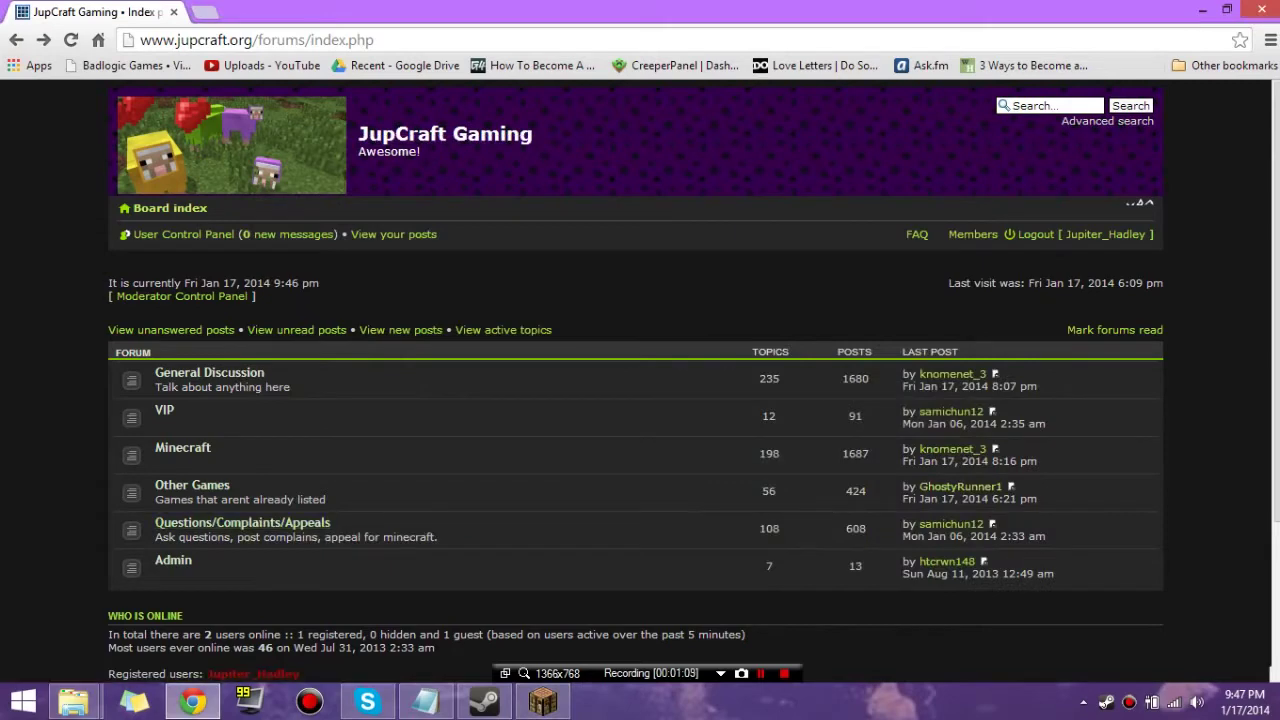
pyautogui.click(23, 701)
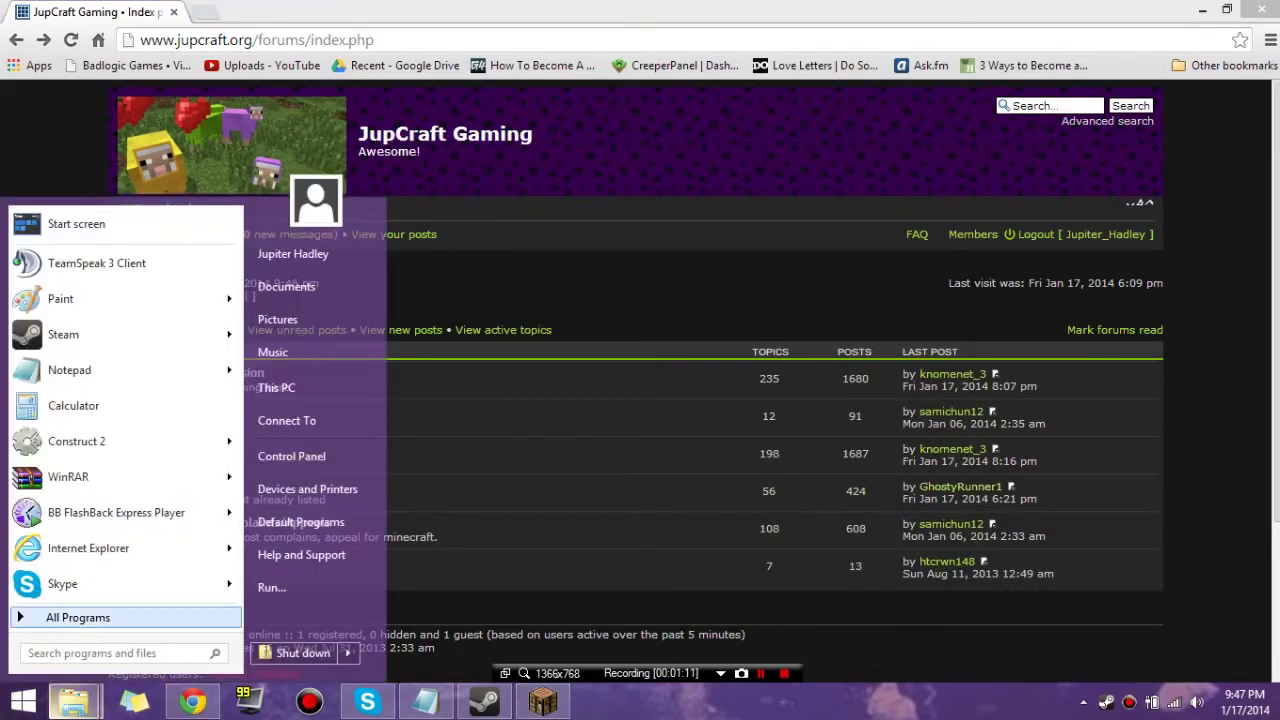
pyautogui.click(77, 617)
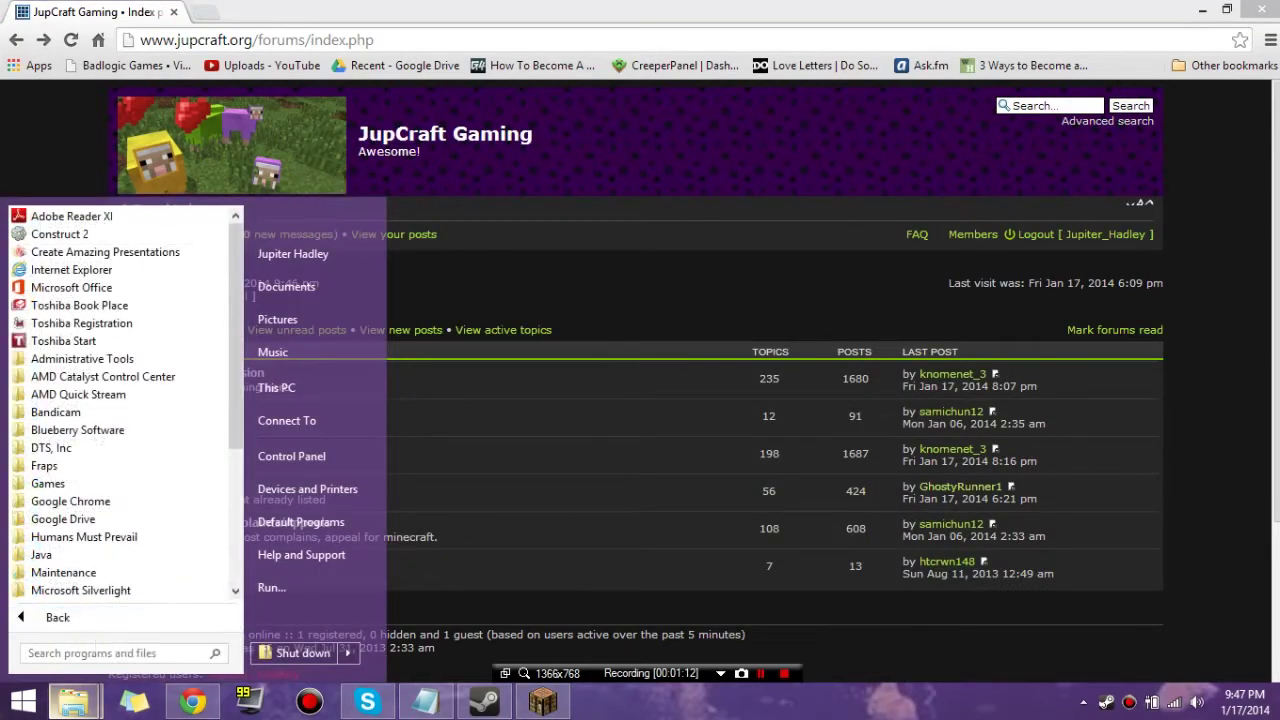
pyautogui.write('%appdata%')
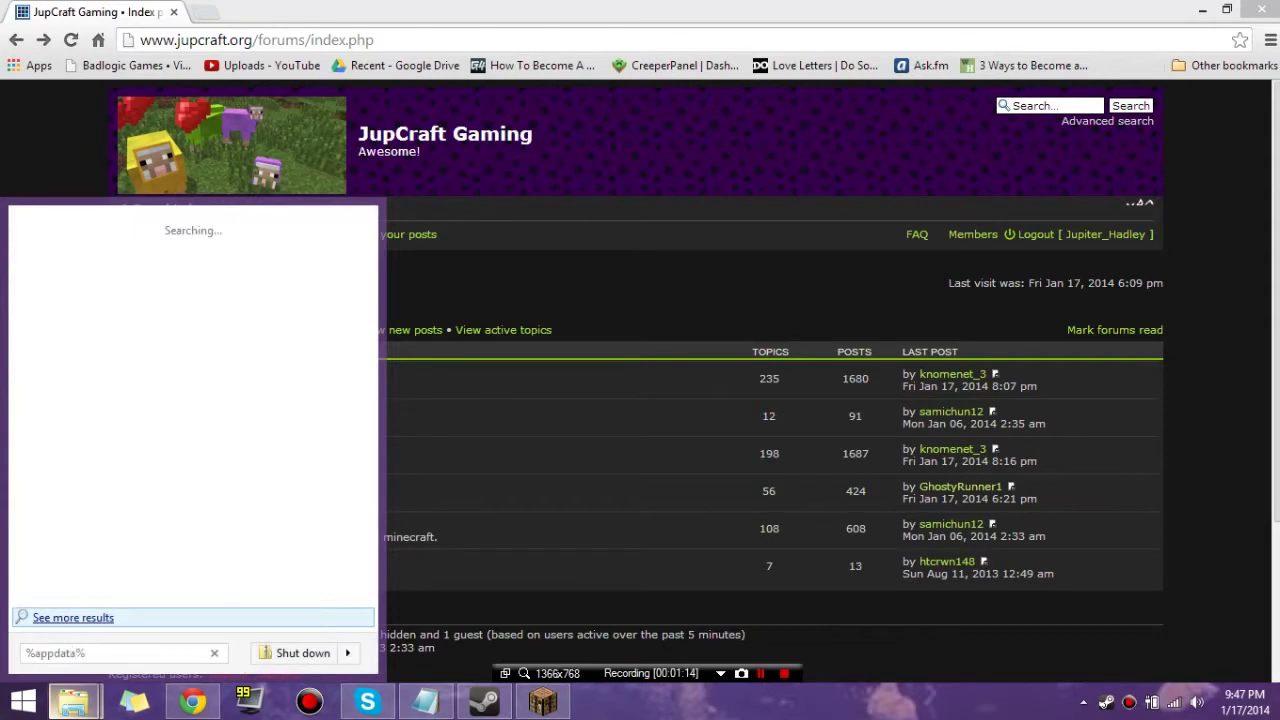
# - Browse Roaming > .minecraft > screenshots and select the 2014-01-03_16.10.59 screenshot
pyautogui.press('Return')
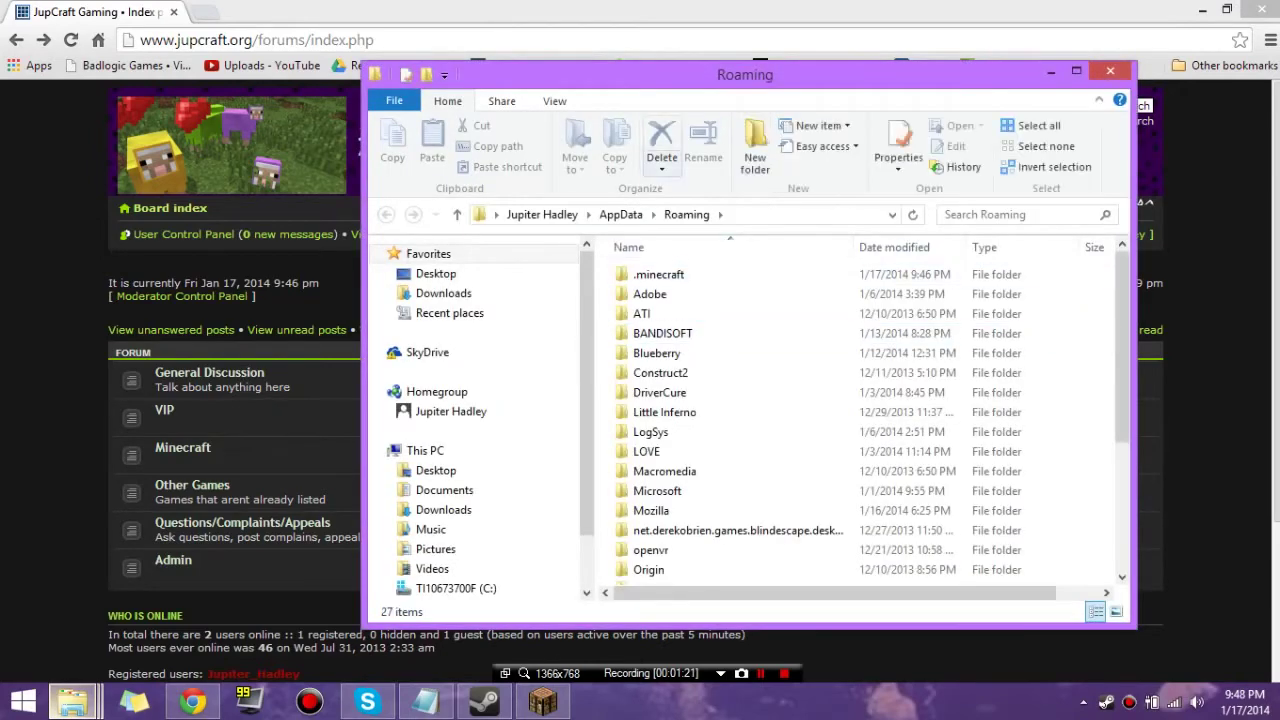
pyautogui.press('XF86MonBrightnessDown')
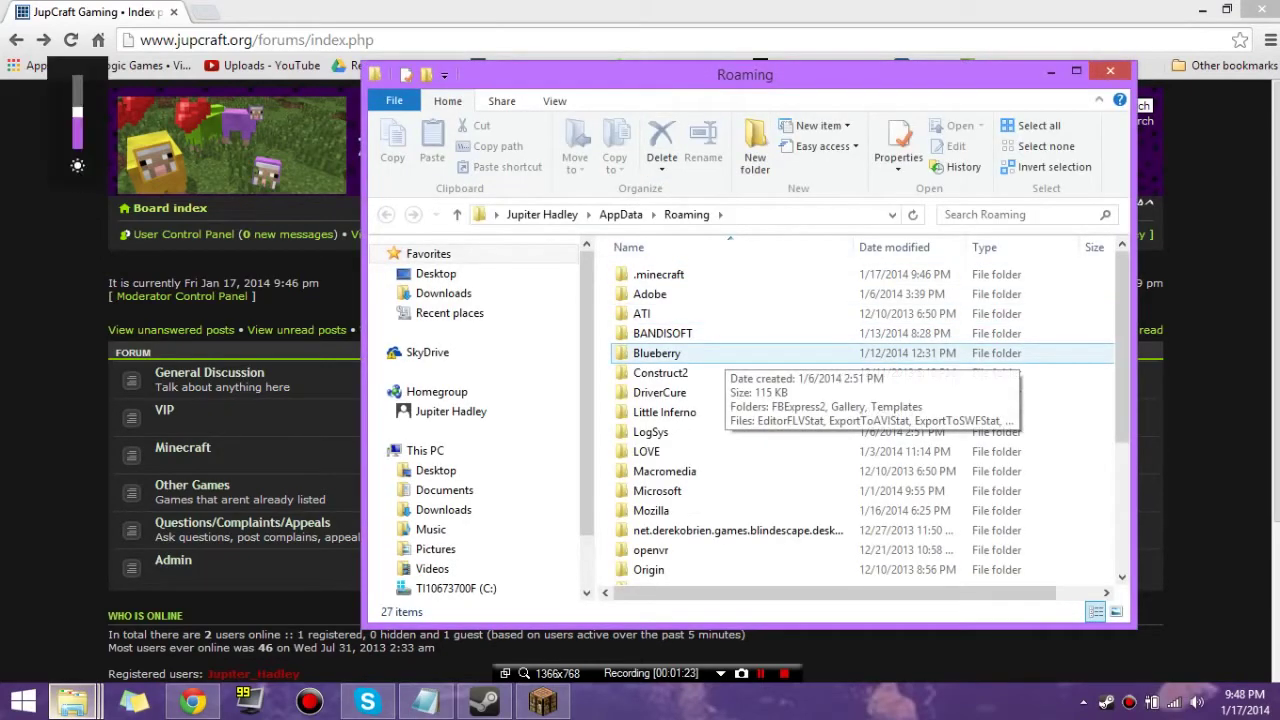
pyautogui.press('Down')
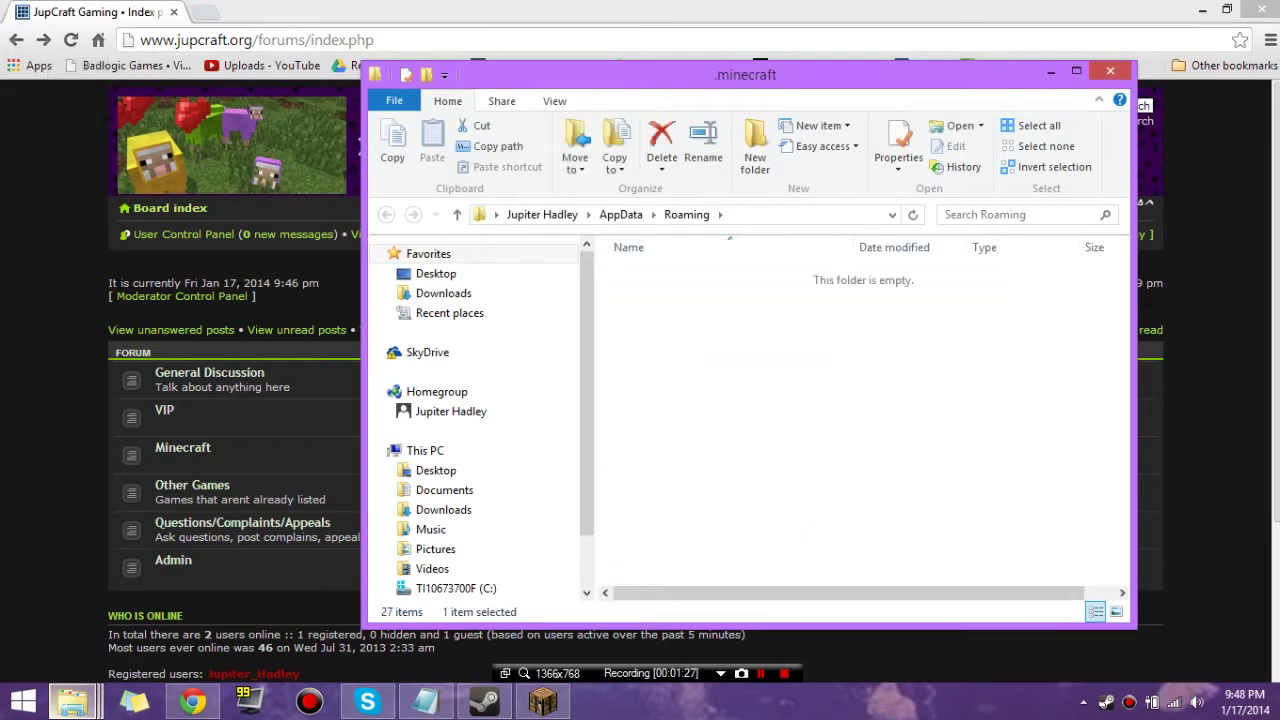
pyautogui.press('Down')
pyautogui.press('Down')
pyautogui.press('Down')
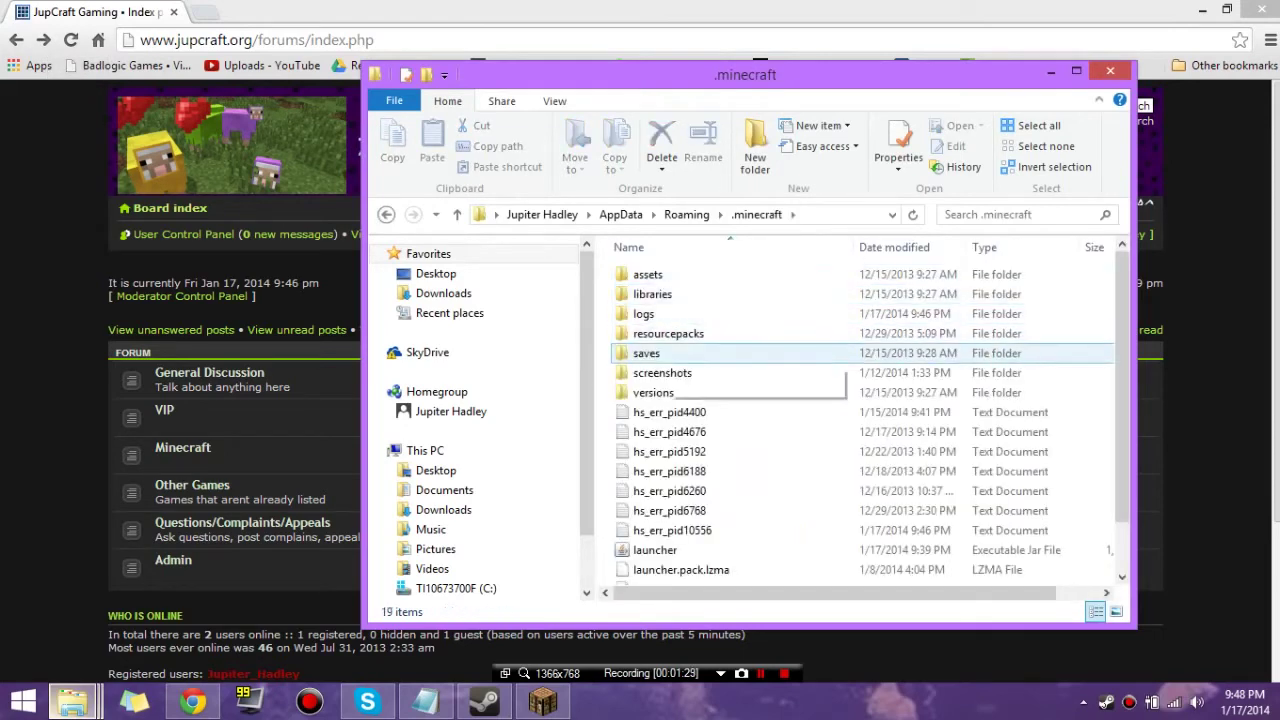
pyautogui.press('Down')
pyautogui.press('Return')
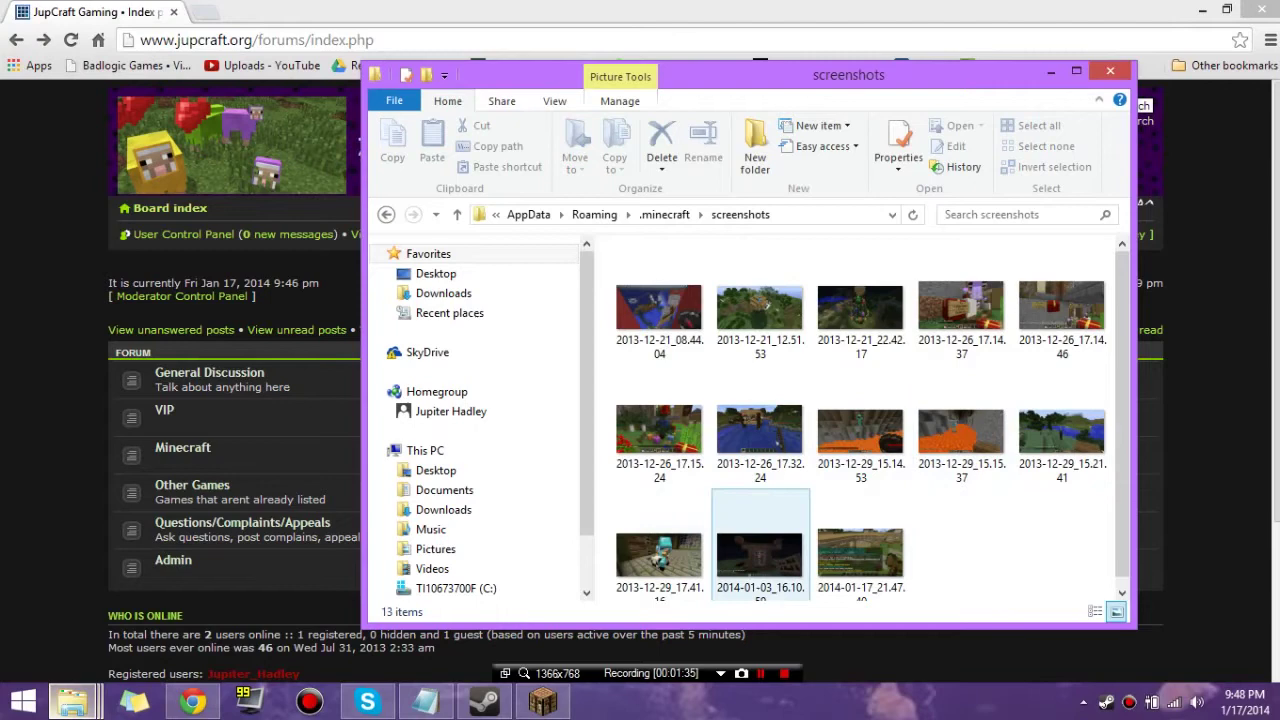
pyautogui.click(760, 555)
# - Open the Photobucket website in a new Chrome tab
pyautogui.hotkey('alt', 'Tab')
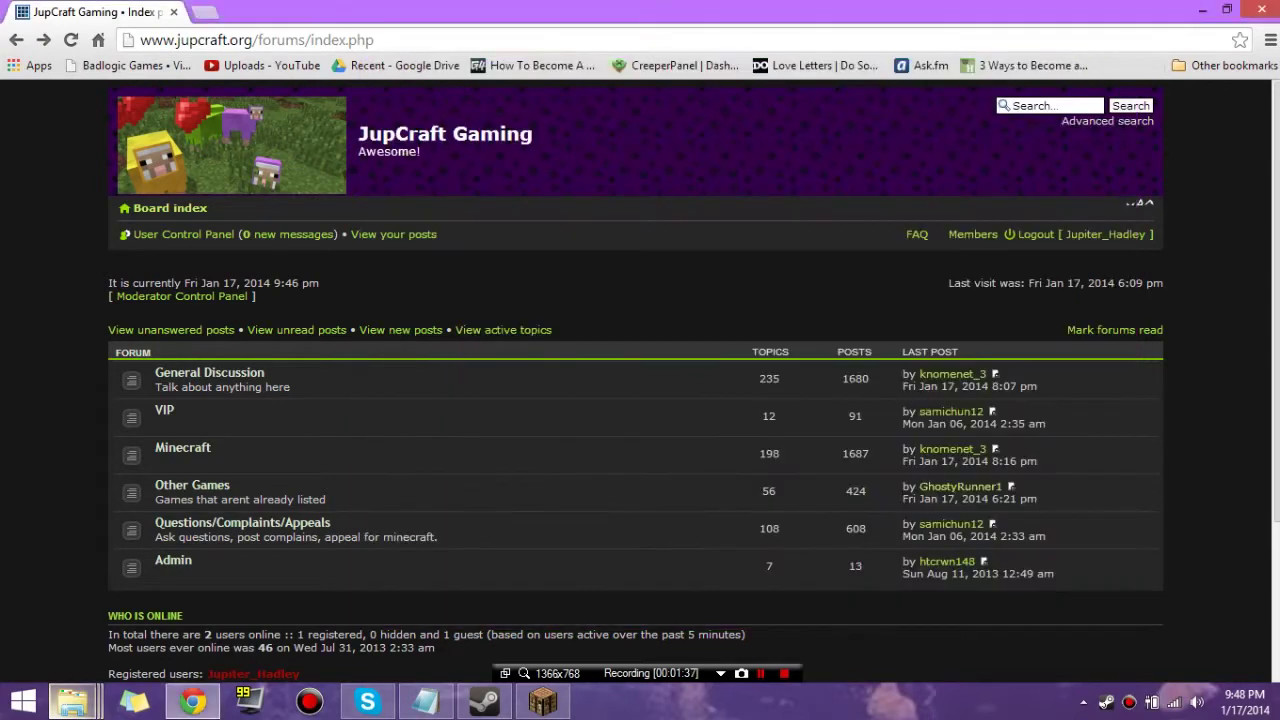
pyautogui.hotkey('ctrl', 't')
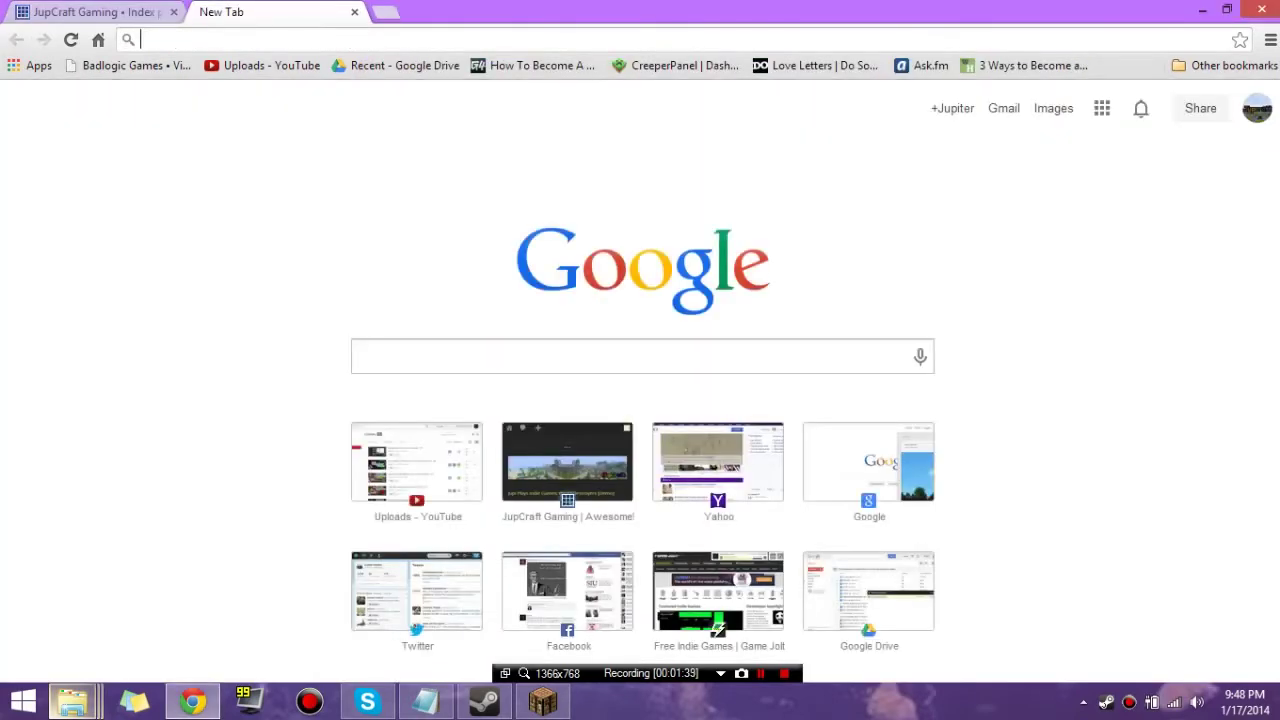
pyautogui.write('photobucket.com')
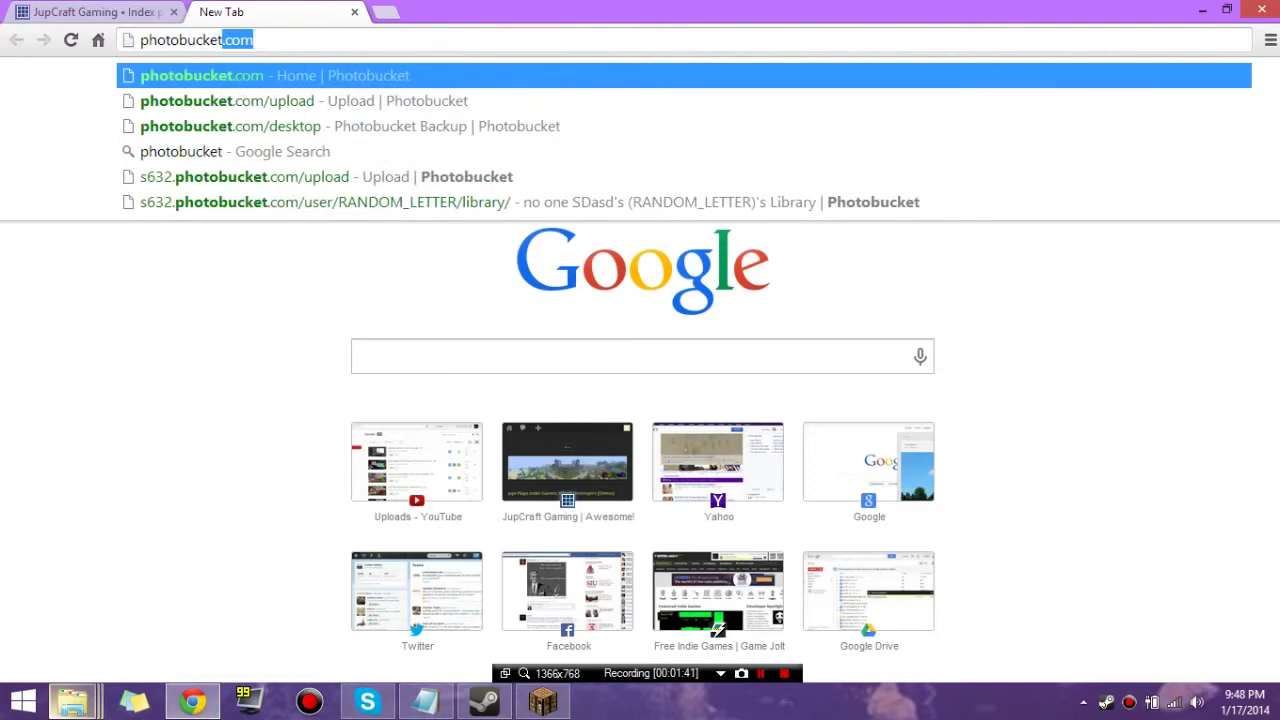
pyautogui.press('Return')
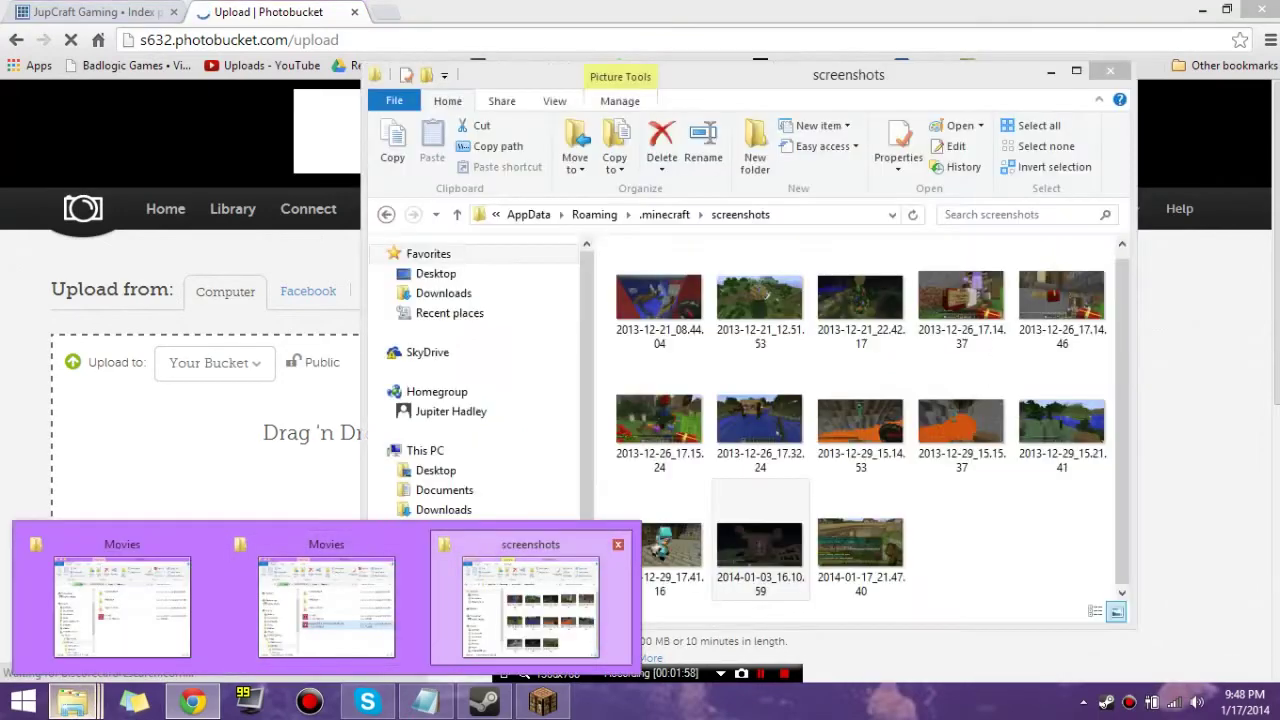
# - Drag the 2014-01-03_16.10.59 screenshot from the folder onto Photobucket's Drag 'n Drop area
pyautogui.click(530, 605)
pyautogui.click(683, 540)
pyautogui.moveTo(857, 30); pyautogui.dragTo(1032, 92)
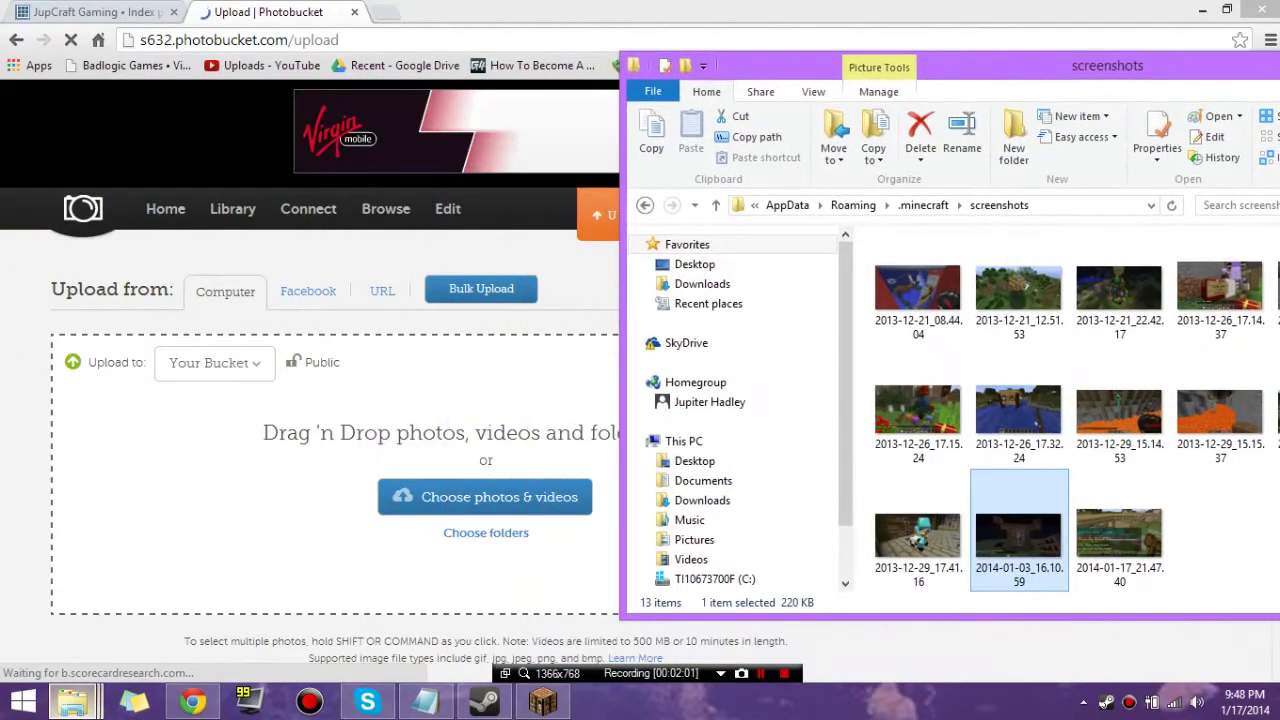
pyautogui.moveTo(940, 565); pyautogui.dragTo(350, 420)
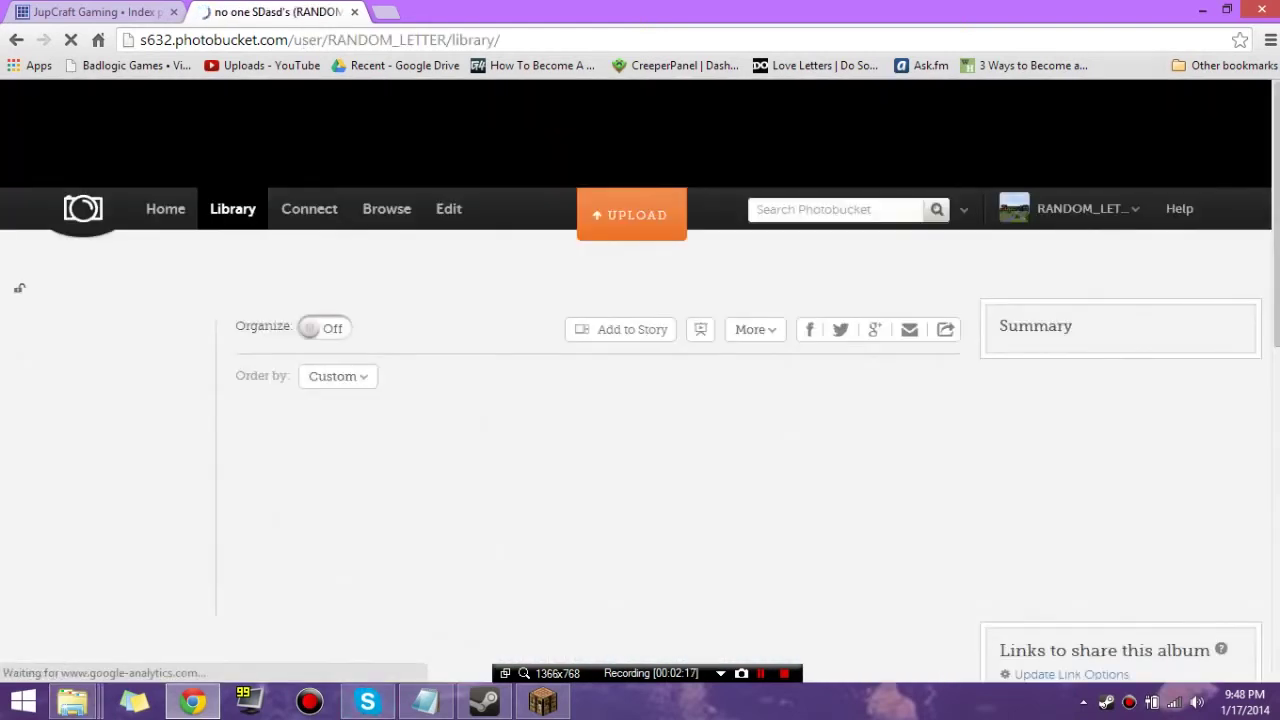
# - Open the uploaded photo in the library and copy its Direct link
pyautogui.scroll(-1, 640, 400)
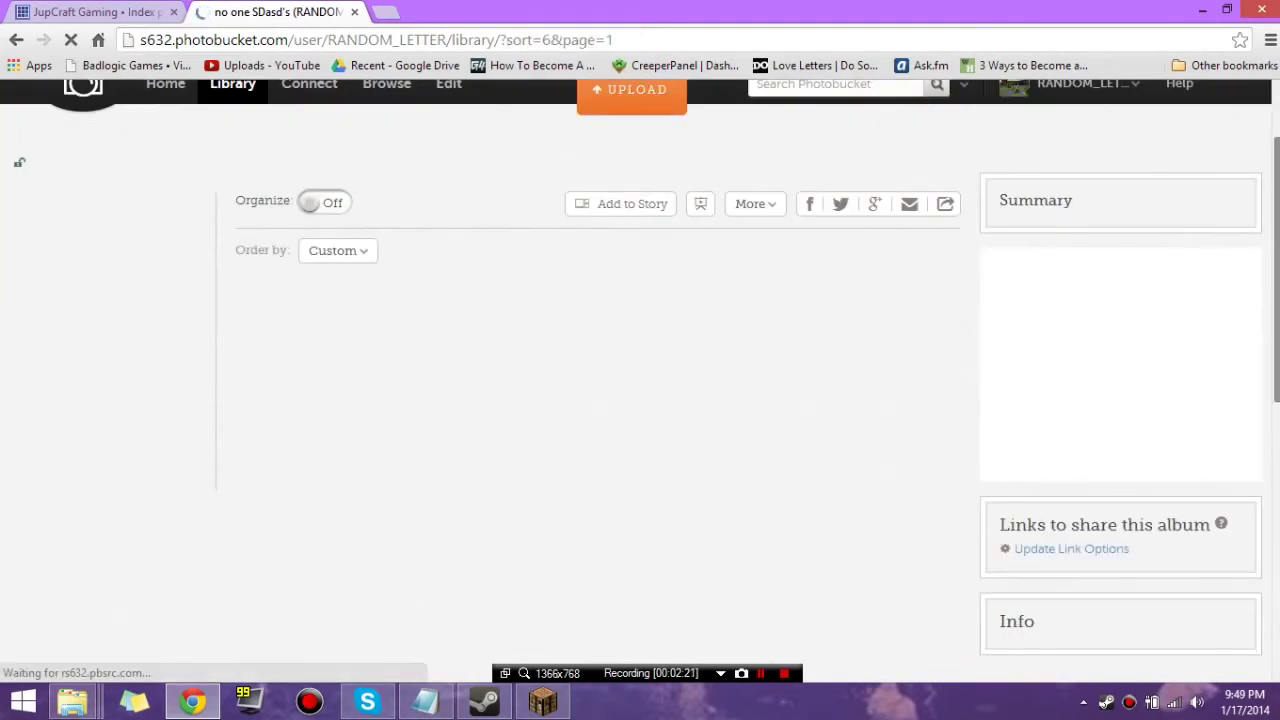
pyautogui.scroll(-1, 640, 400)
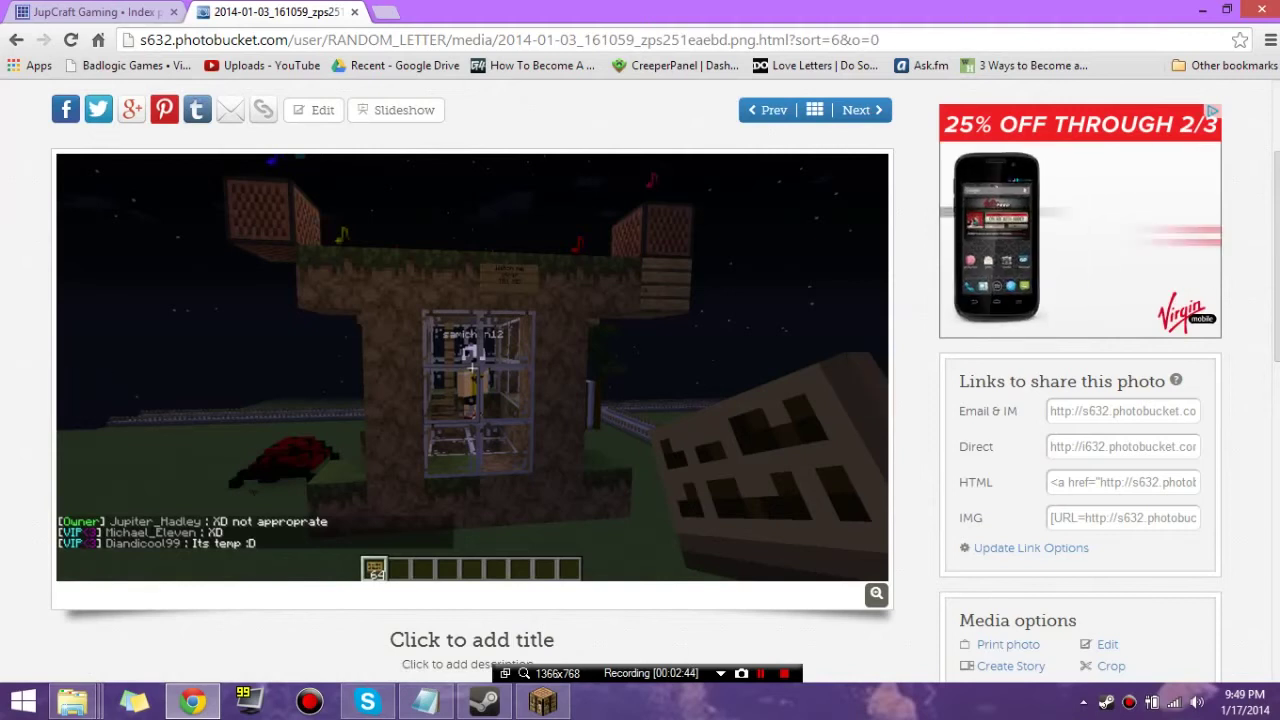
pyautogui.click(1122, 446)
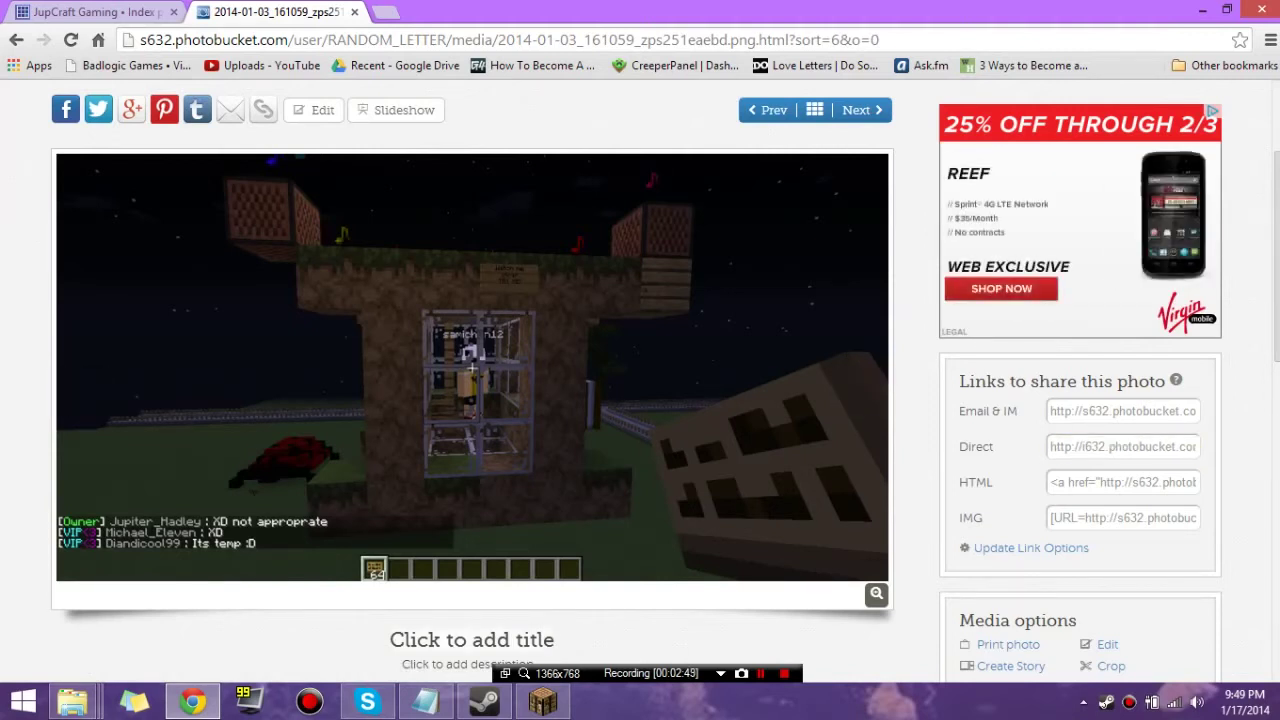
# - Return to the JupCraft forum and open Server Screenshots in the Minecraft subforum
pyautogui.hotkey('ctrl', 'Tab')
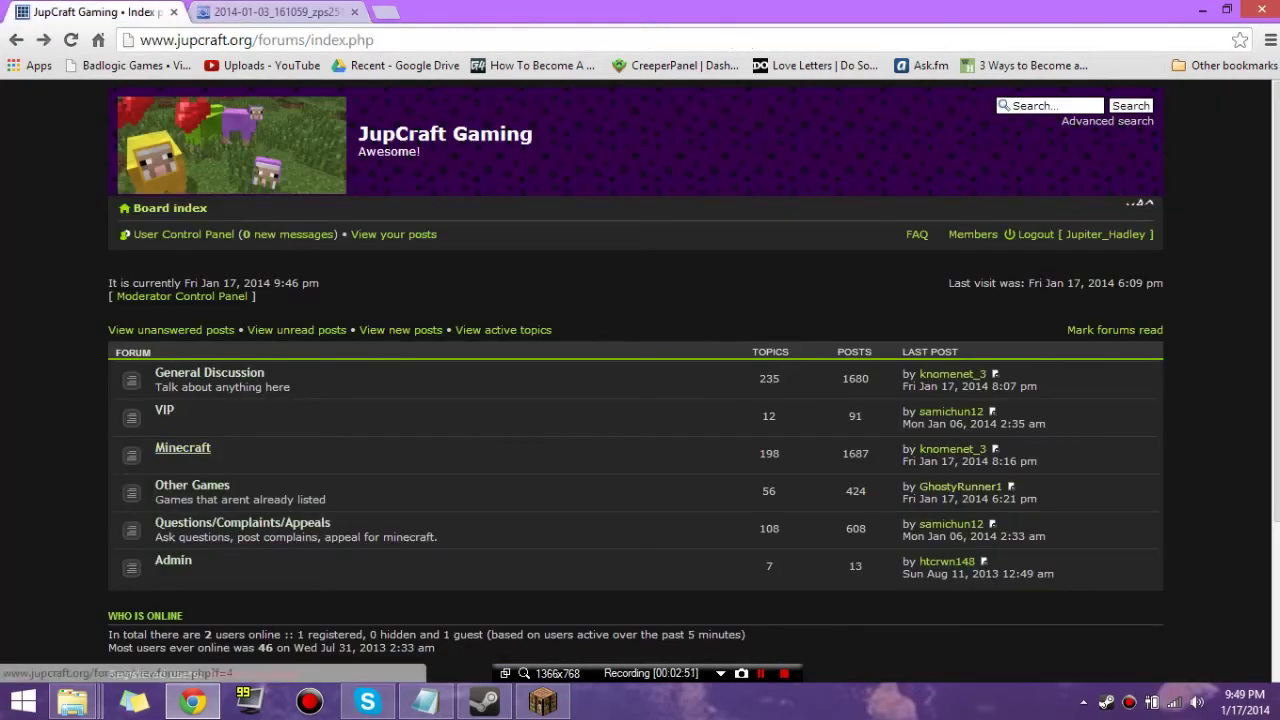
pyautogui.click(183, 448)
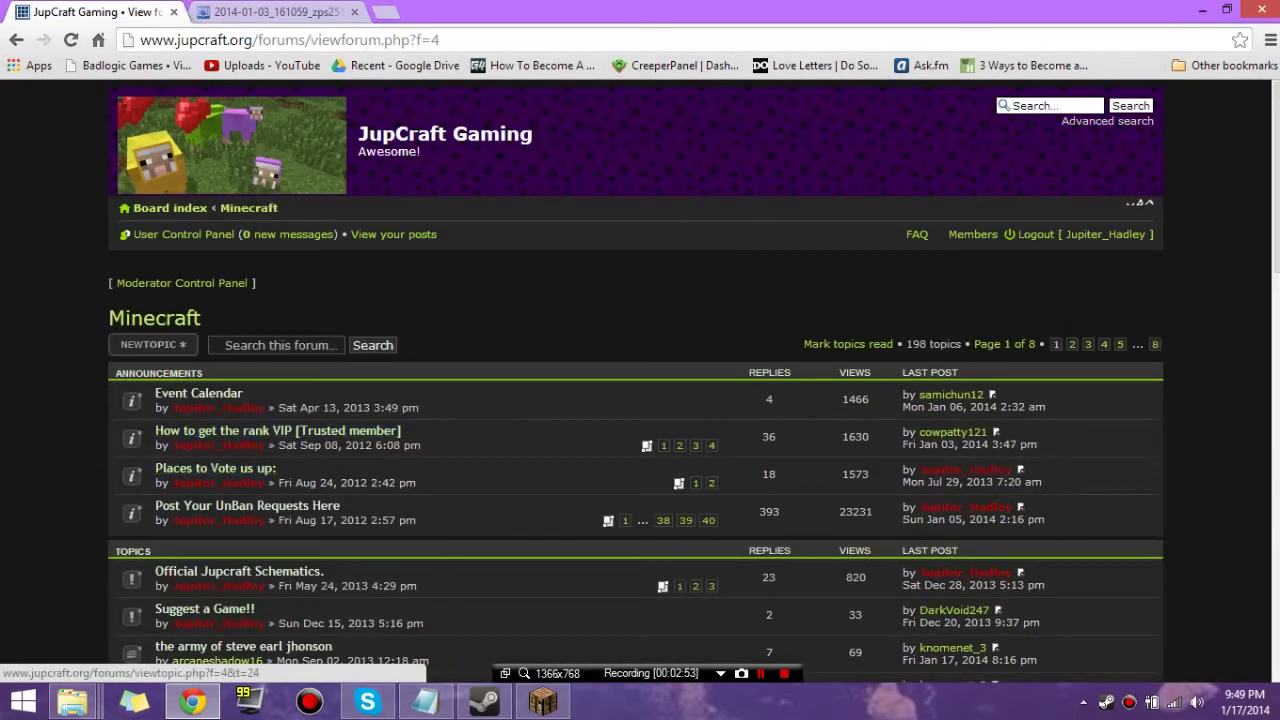
pyautogui.scroll(-2, 215, 468)
pyautogui.scroll(-1, 640, 382)
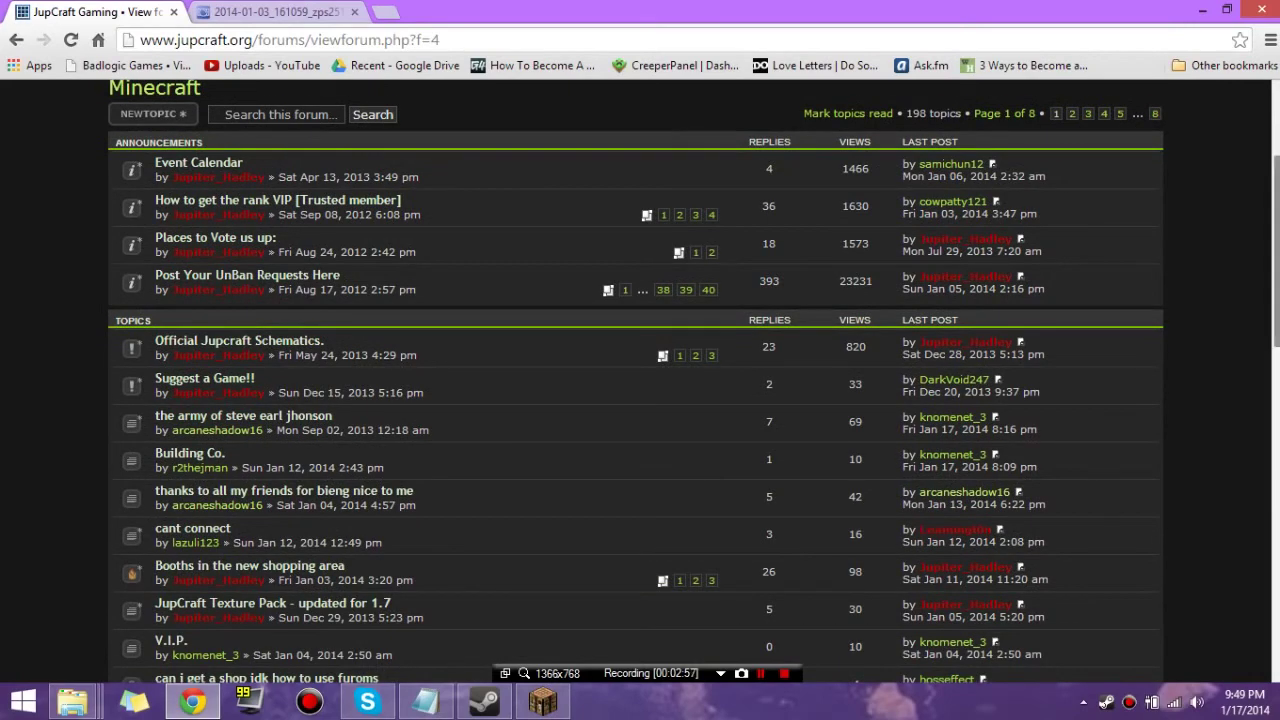
pyautogui.scroll(-3, 640, 382)
pyautogui.scroll(-1, 210, 536)
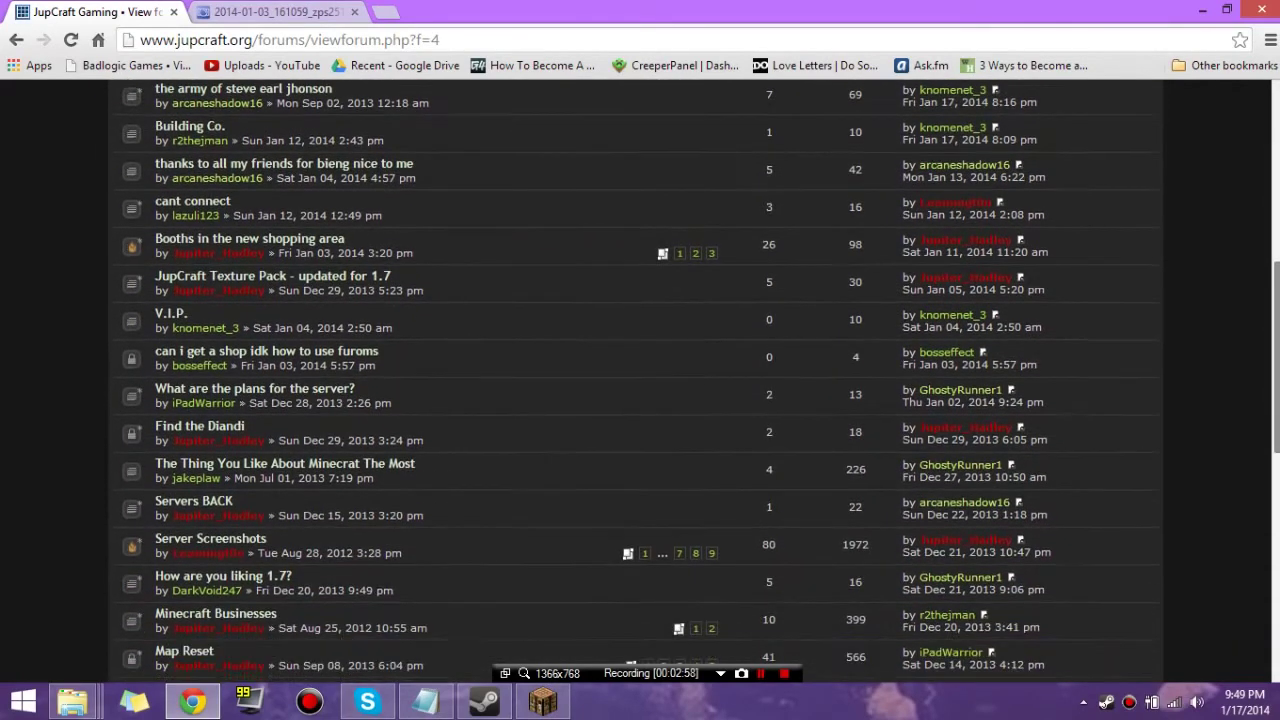
pyautogui.click(210, 536)
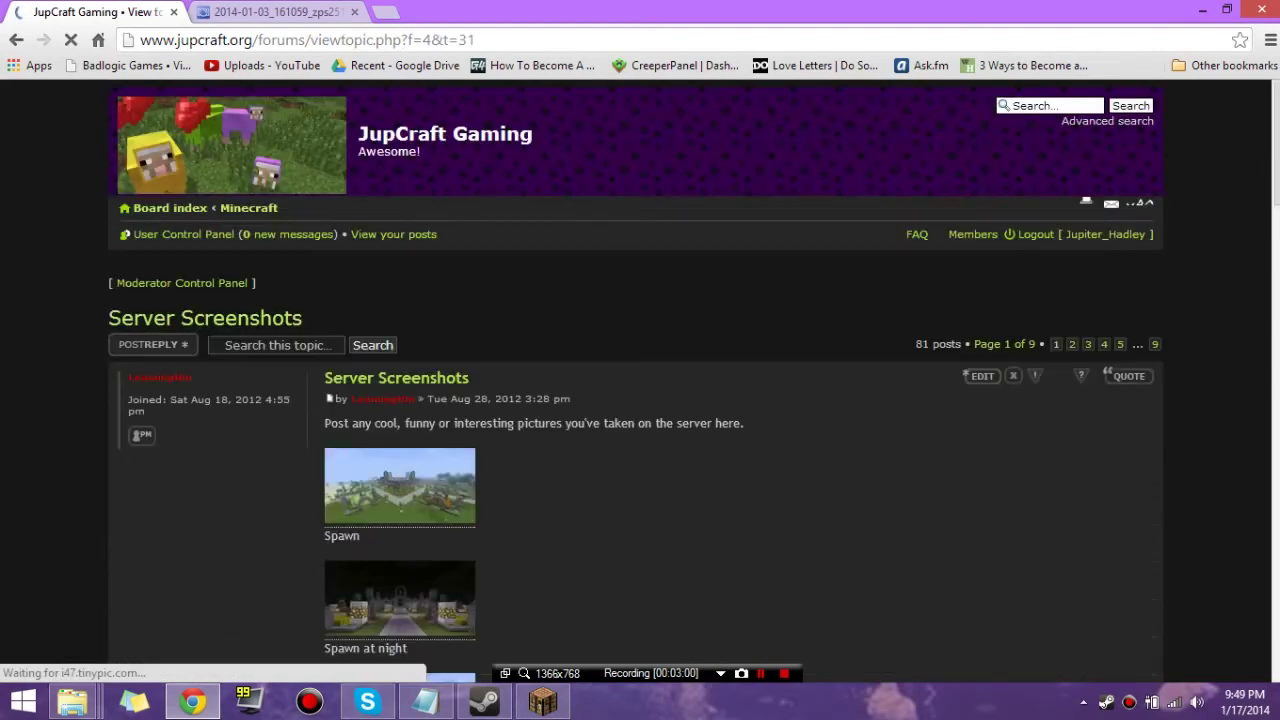
# - Jump to the topic's last page, page 9, and scroll to the bottom
pyautogui.click(1154, 344)
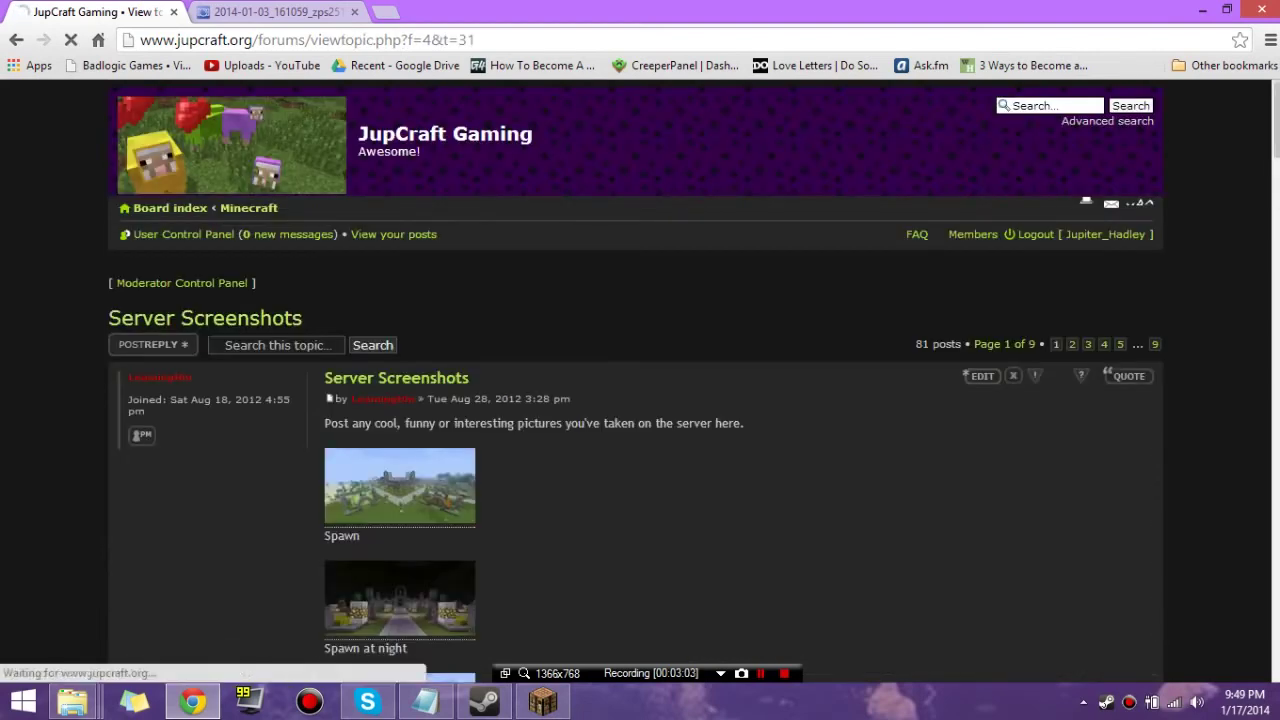
pyautogui.scroll(-5, 640, 380)
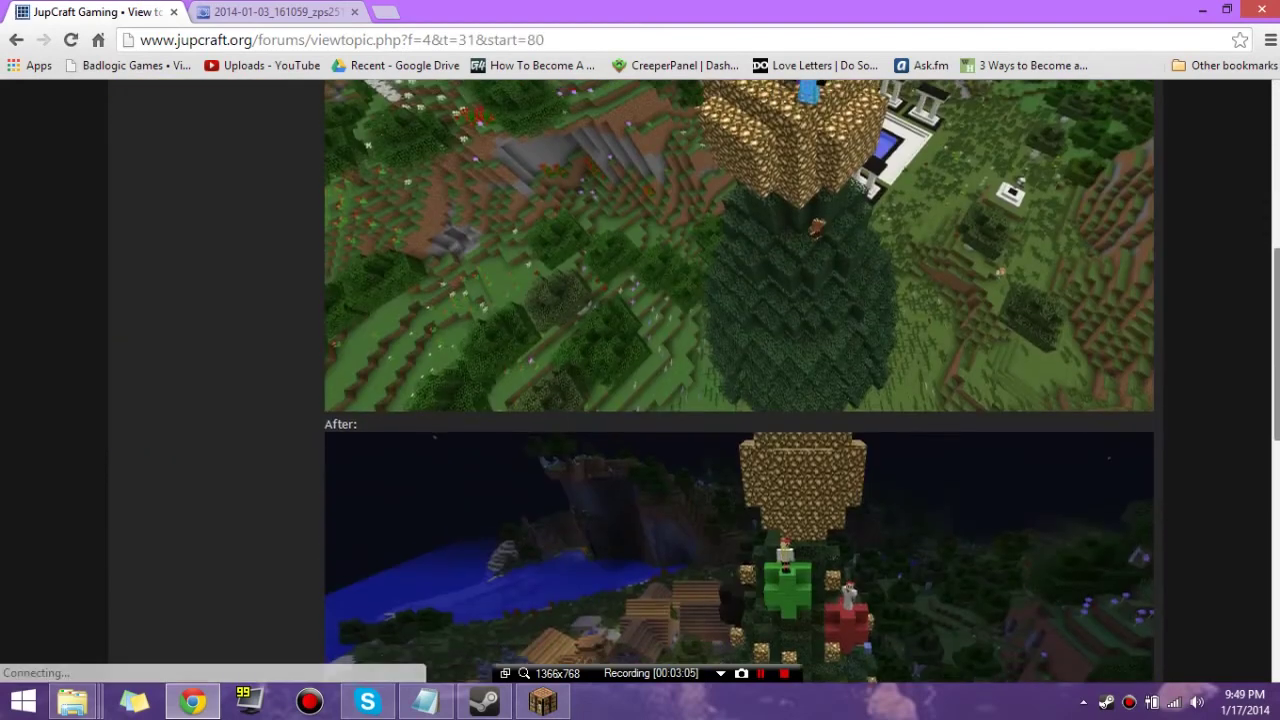
pyautogui.scroll(-2, 640, 380)
pyautogui.scroll(-4, 970, 477)
pyautogui.scroll(-3, 970, 477)
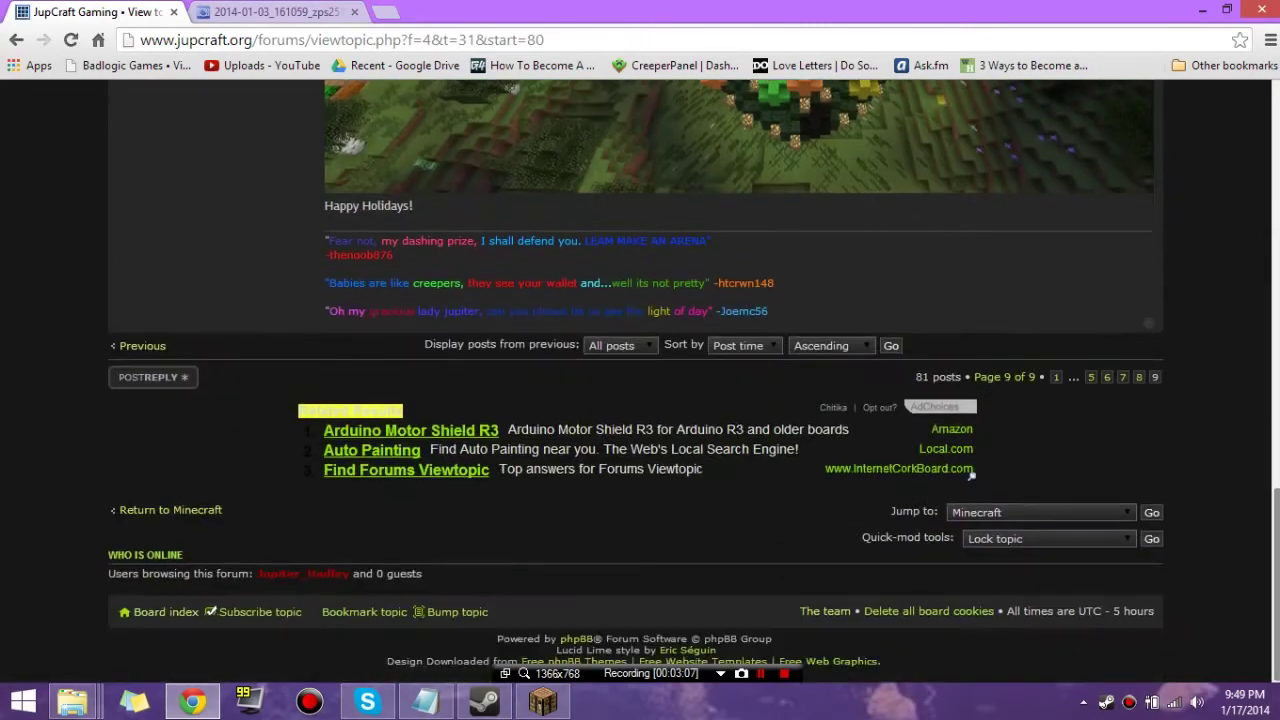
# - Submit a reply containing the pasted Photobucket link wrapped in Img tags
pyautogui.click(153, 377)
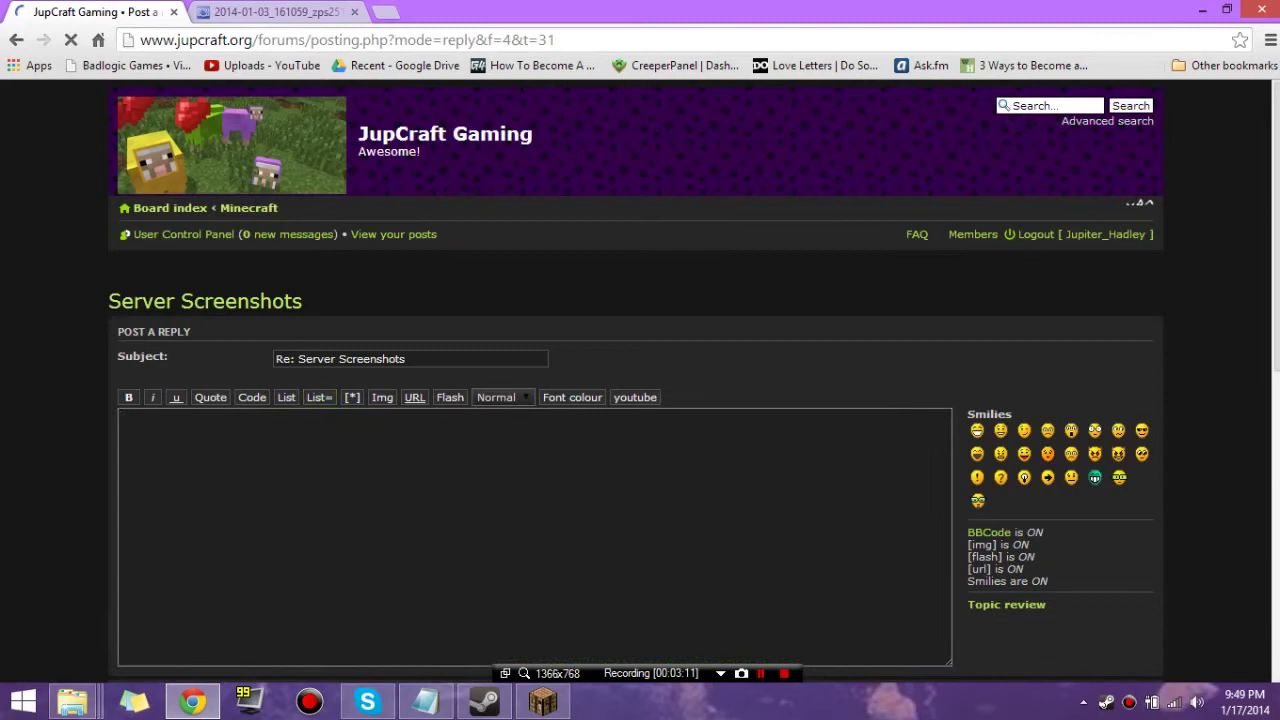
pyautogui.write('http://i632.photobucket.com/albums/uu49/RANDOM_LETTER/2014-01-03_161059_zps251eaebd.png')
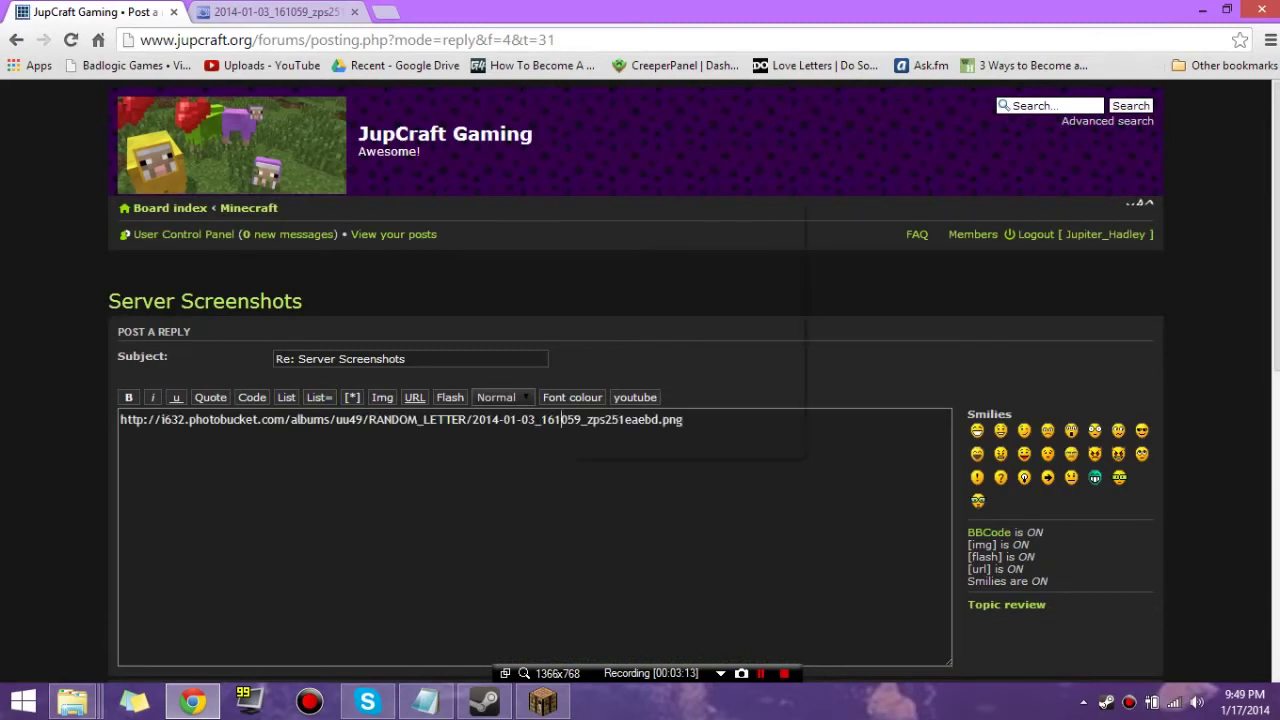
pyautogui.press('Escape')
pyautogui.moveTo(683, 419); pyautogui.dragTo(148, 419)
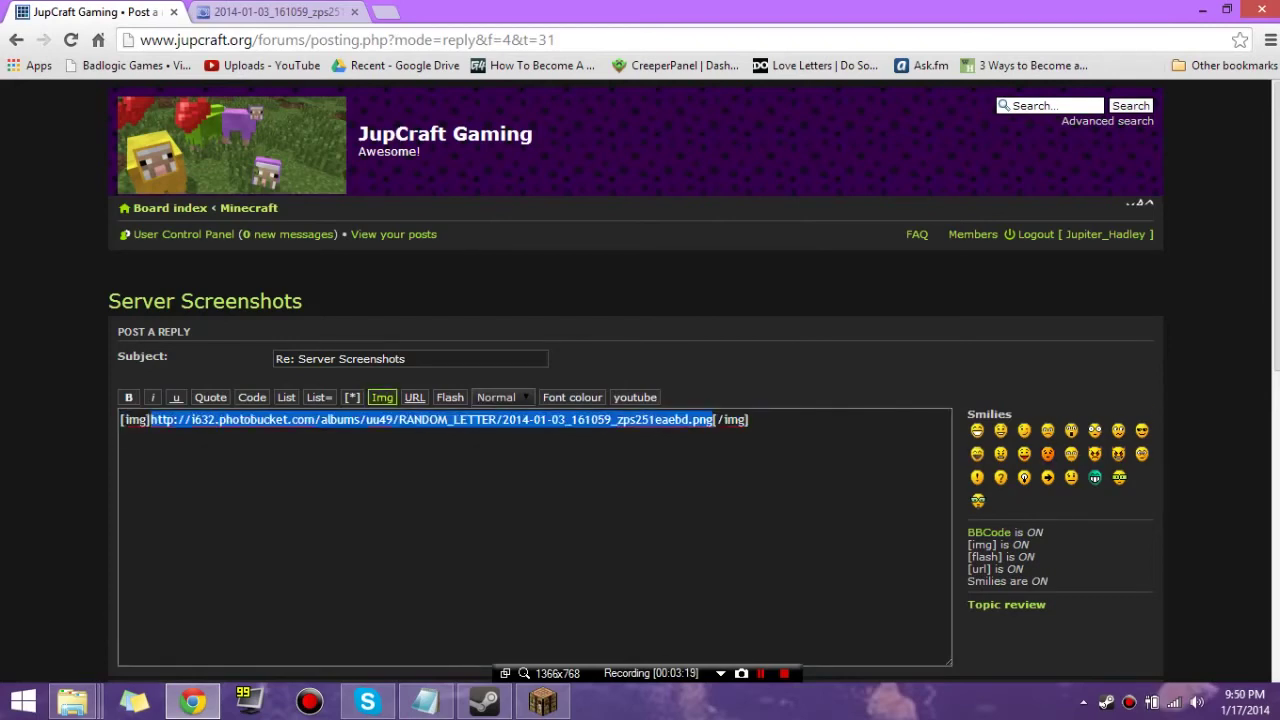
pyautogui.scroll(-3, 640, 400)
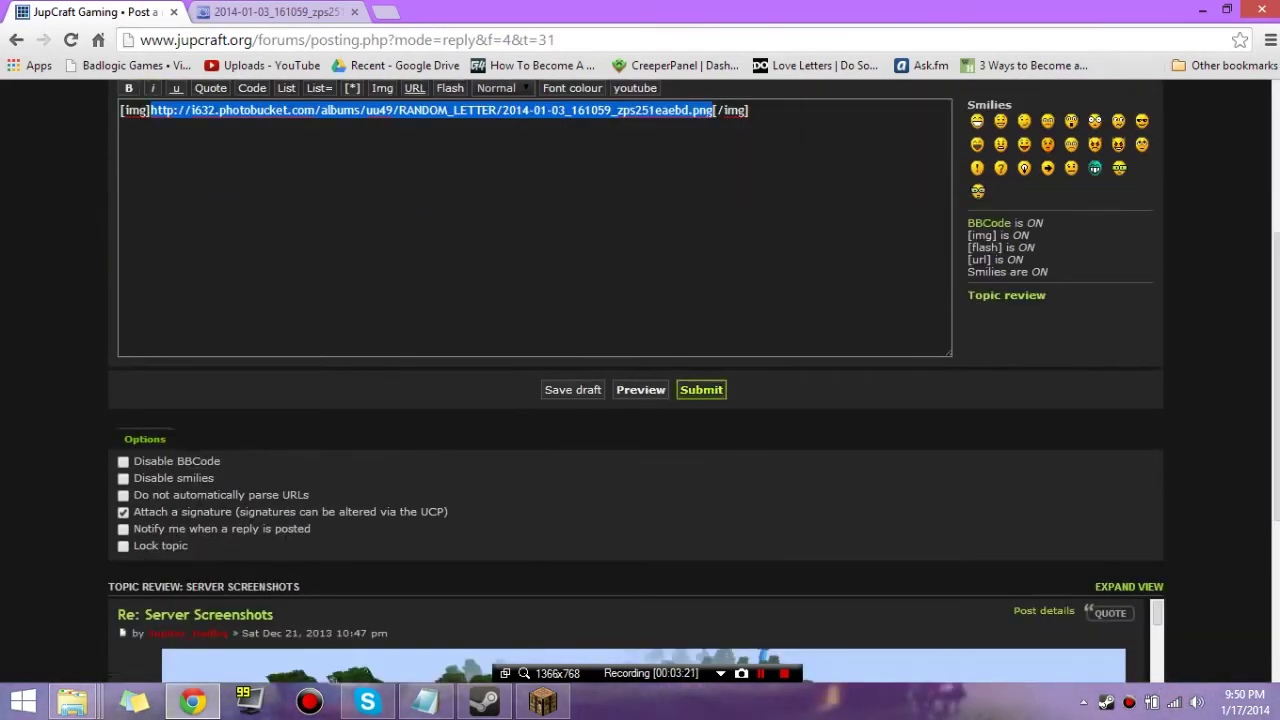
pyautogui.click(701, 389)
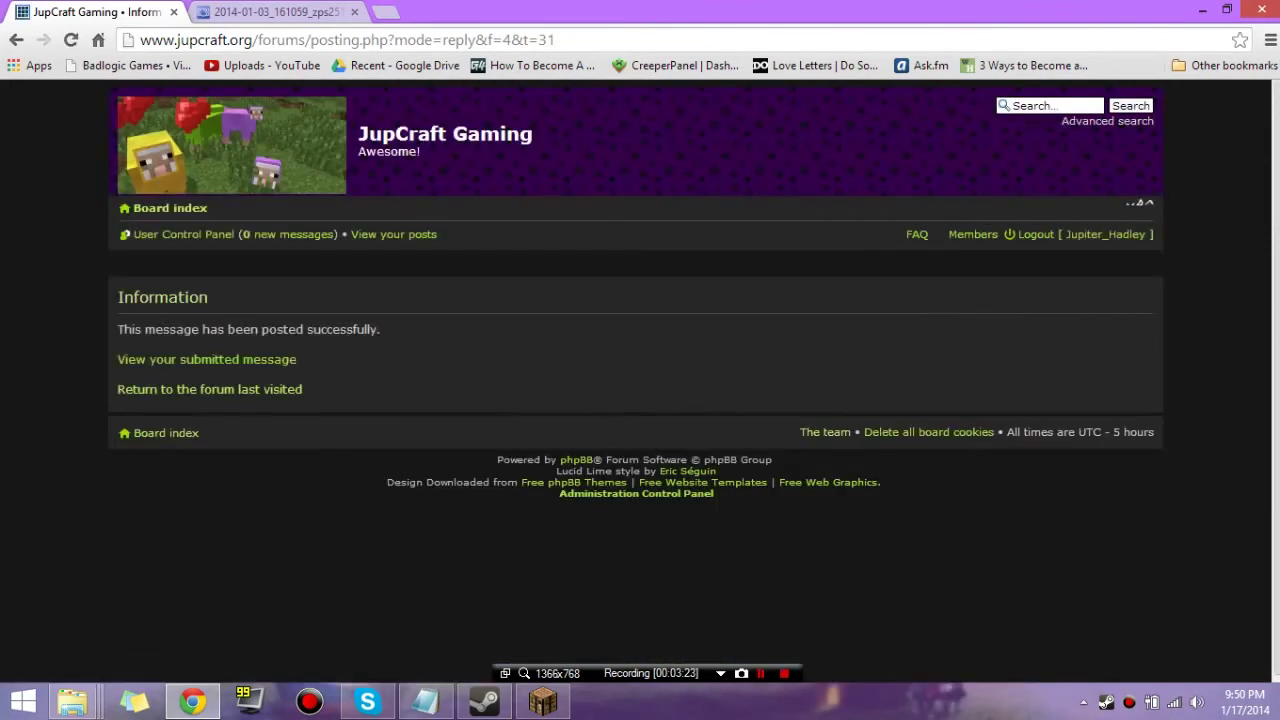
# - Open the submitted reply and scroll down to the post showing the night-time screenshot inline
pyautogui.click(206, 361)
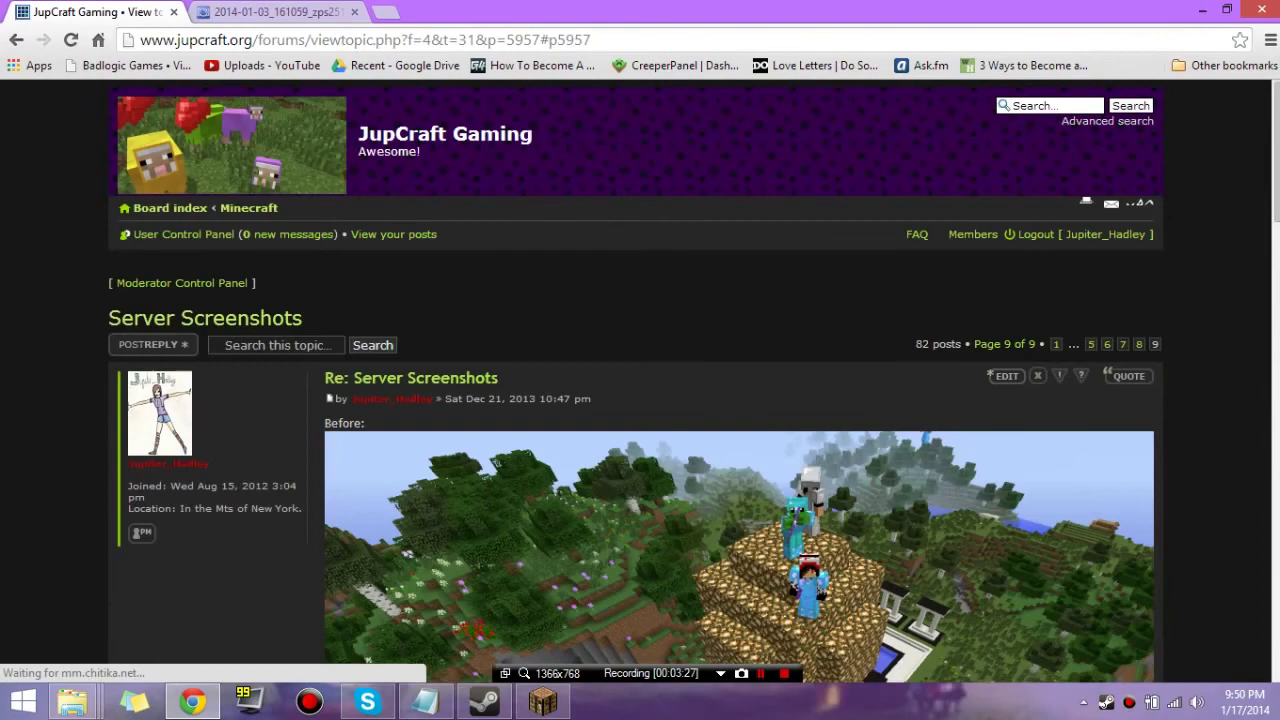
pyautogui.scroll(-1, 640, 380)
pyautogui.scroll(-4, 640, 380)
pyautogui.scroll(-1, 640, 380)
pyautogui.scroll(-3, 640, 380)
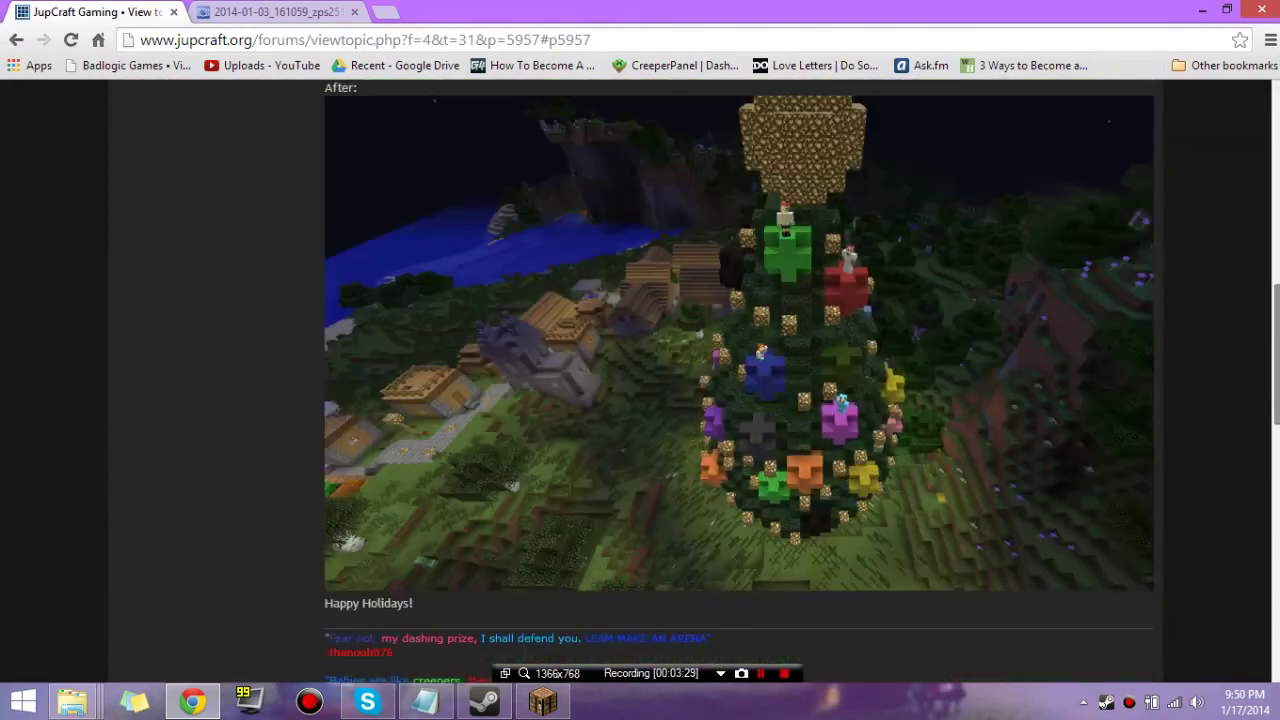
pyautogui.scroll(-4, 640, 380)
pyautogui.scroll(-2, 640, 380)
pyautogui.scroll(-1, 640, 380)
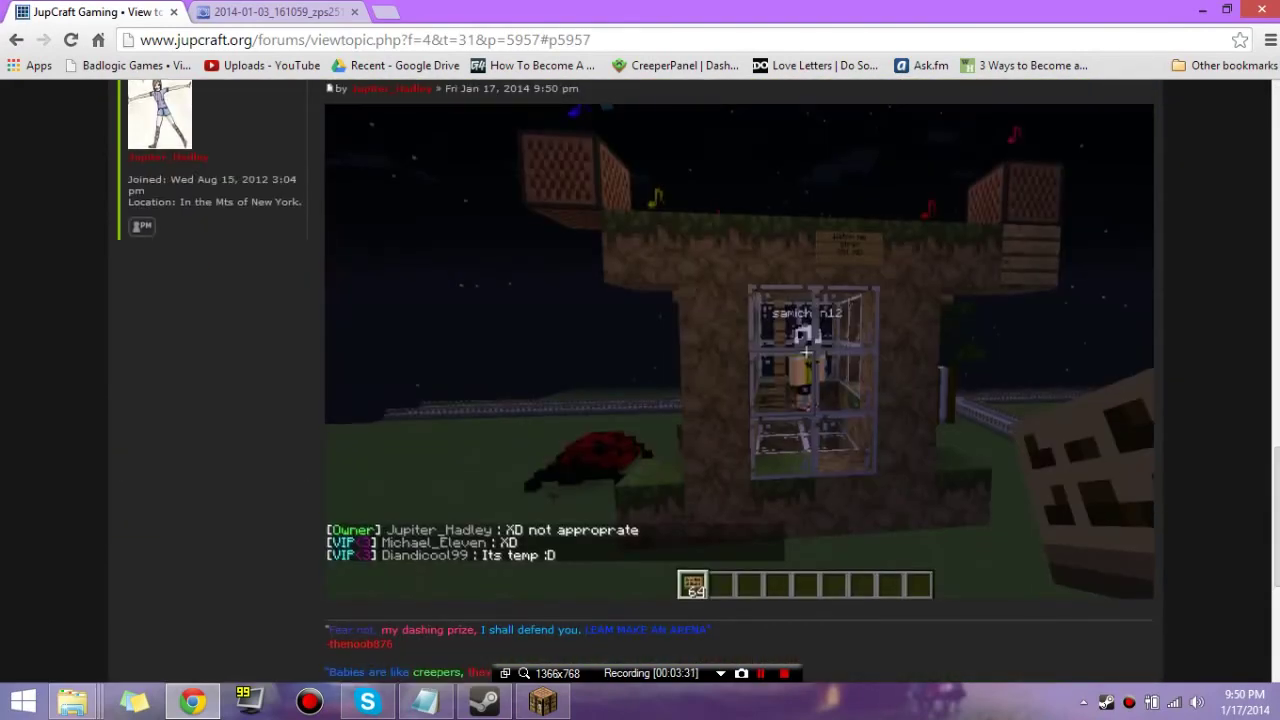